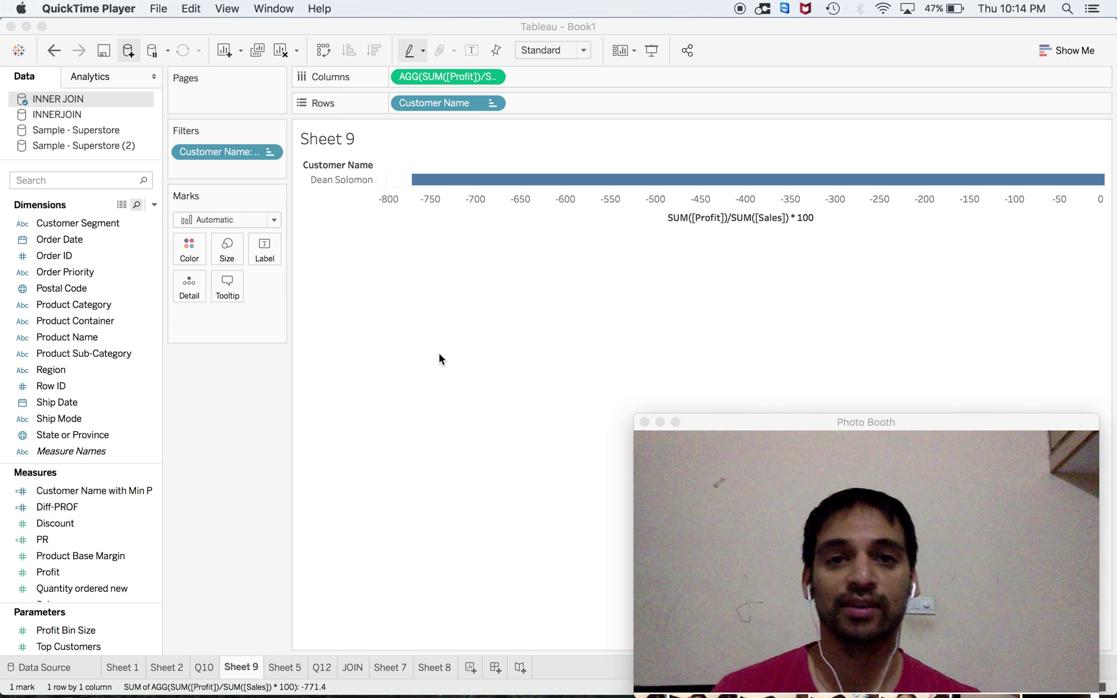
# Step: Switch from Tableau to the tableauinfo Desktop Qualification exam-tips article in Chrome
pyautogui.hotkey('ctrl', 'Right')
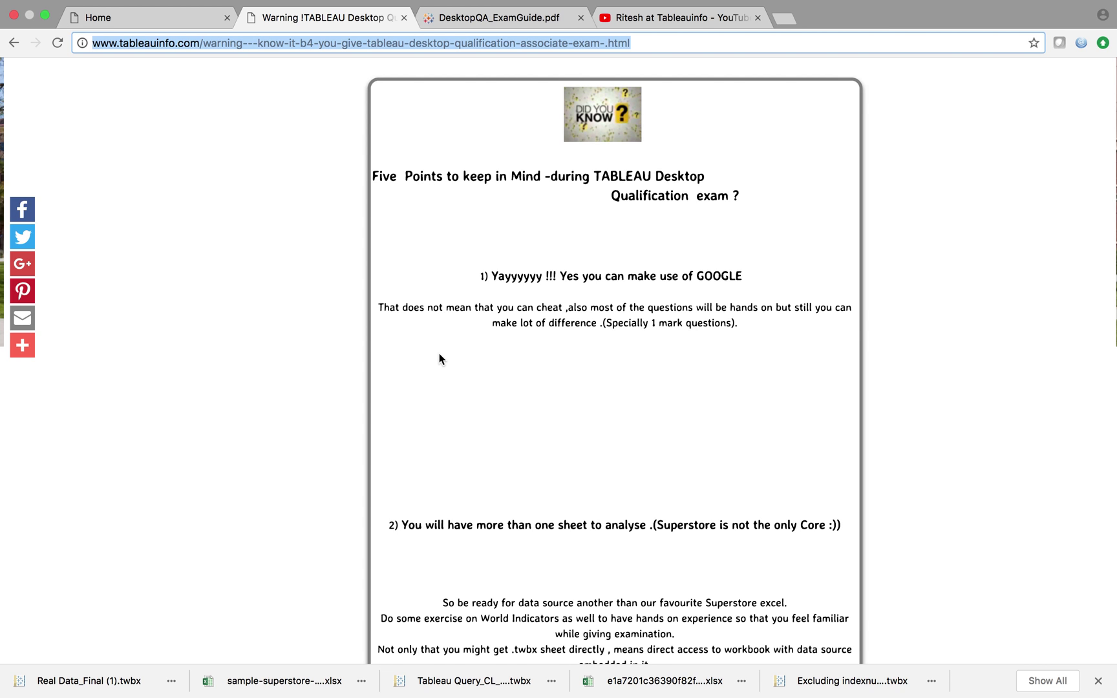
# Step: Read further down the exam-tips article in Chrome, then bring Tableau's Sheet 9 back to the front
pyautogui.hotkey('ctrl', 'Left')
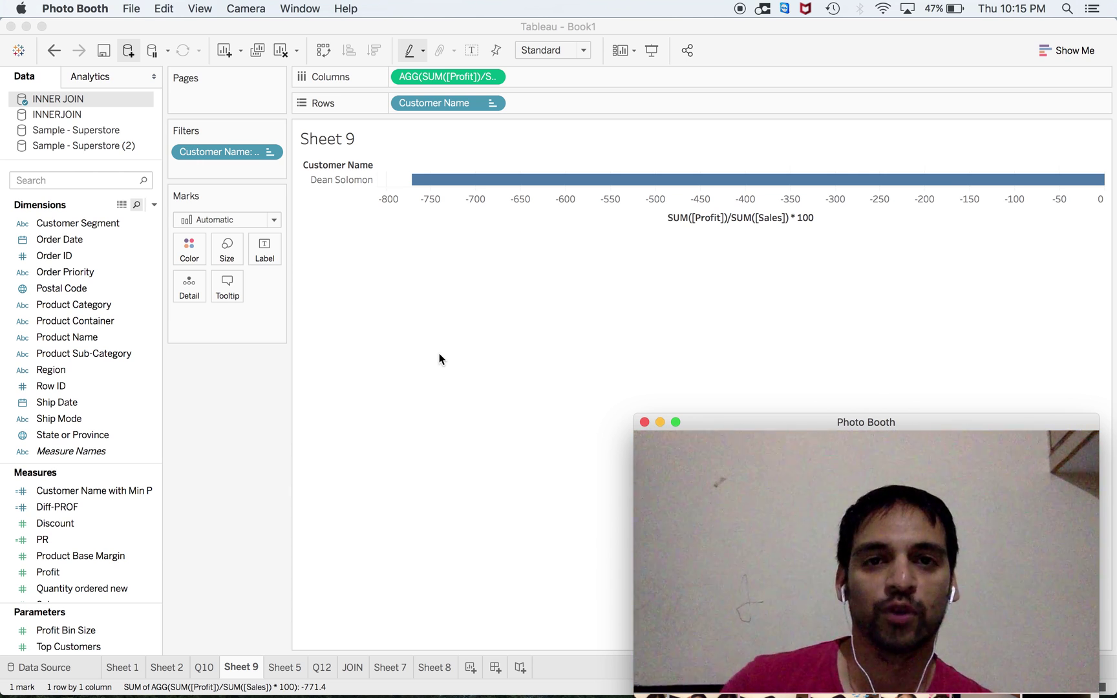
pyautogui.hotkey('ctrl', 'Right')
pyautogui.scroll(-2, 554, 447)
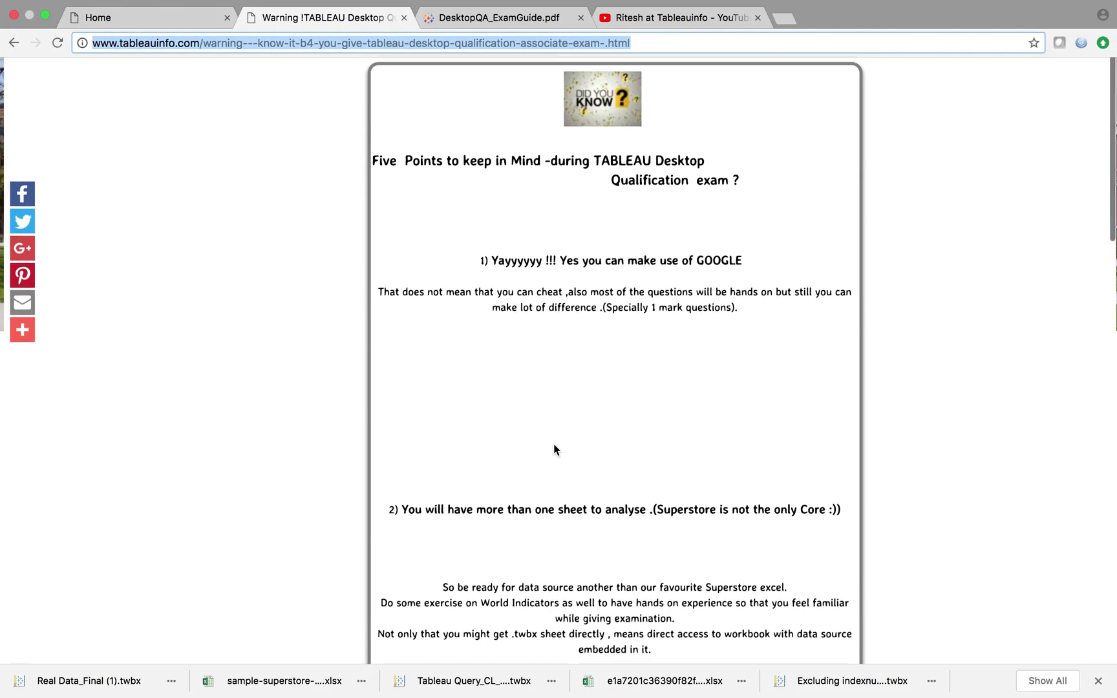
pyautogui.scroll(-5, 554, 450)
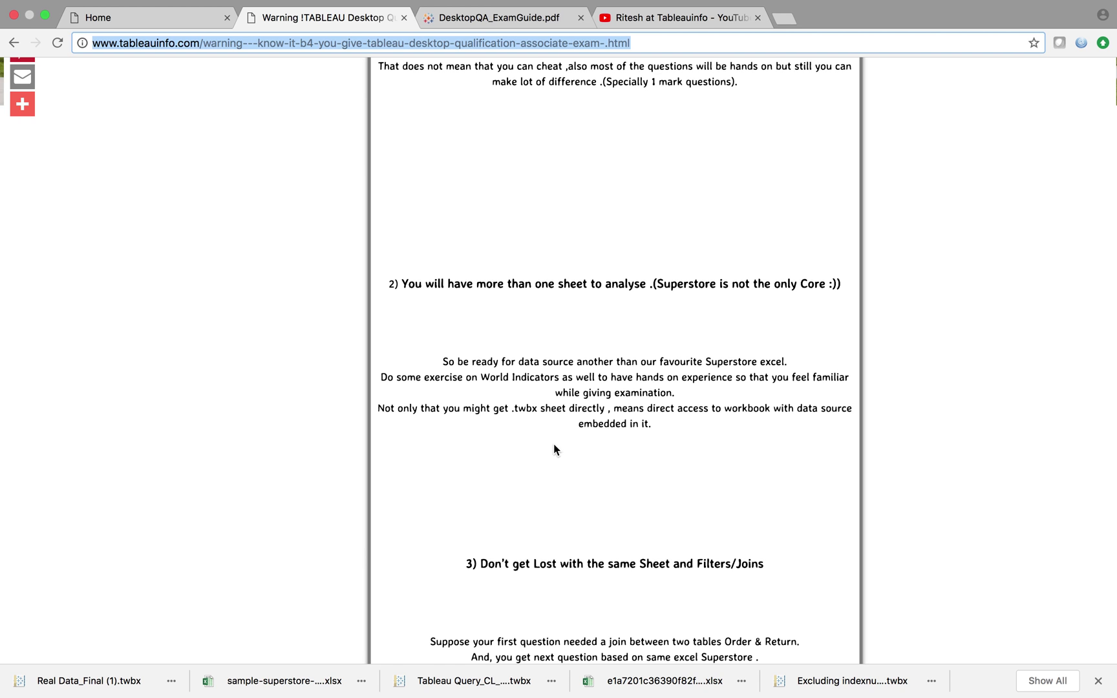
pyautogui.hotkey('ctrl', 'Left')
pyautogui.click(564, 547)
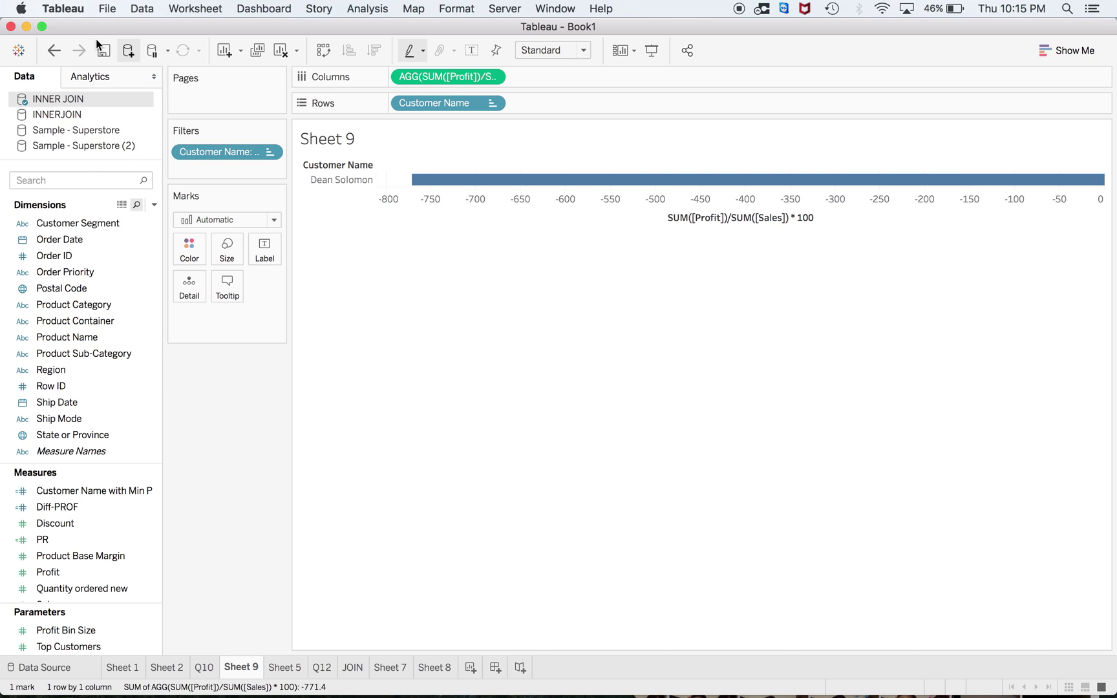
# Step: Open the Connect pane via Data > New Data Source
pyautogui.click(150, 11)
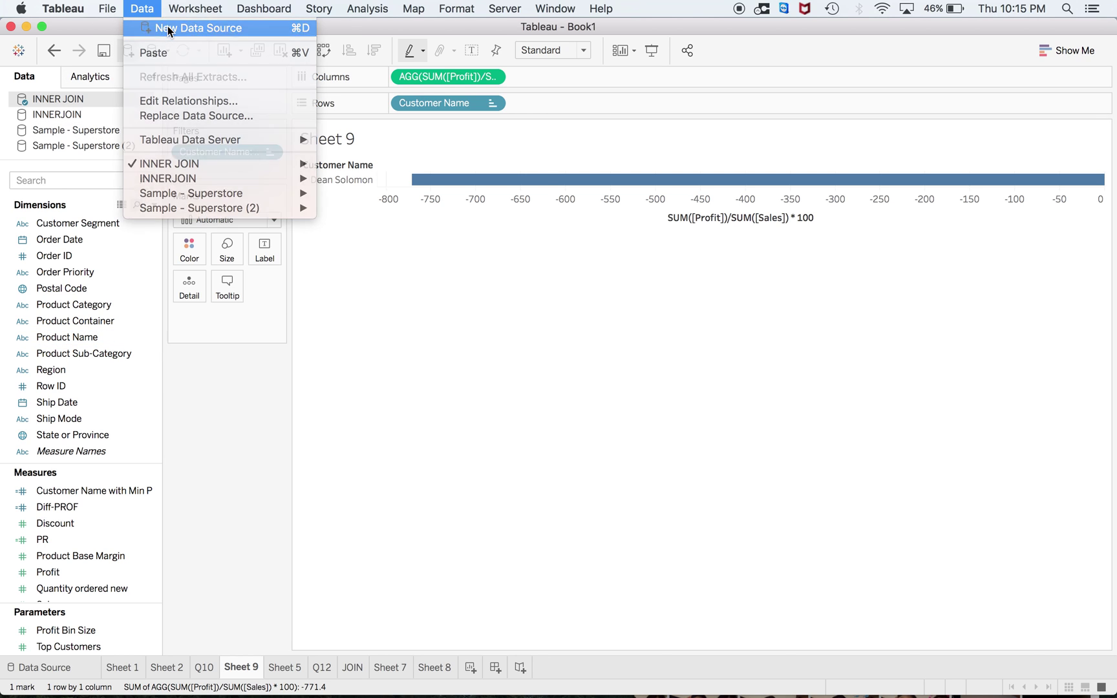
pyautogui.click(164, 27)
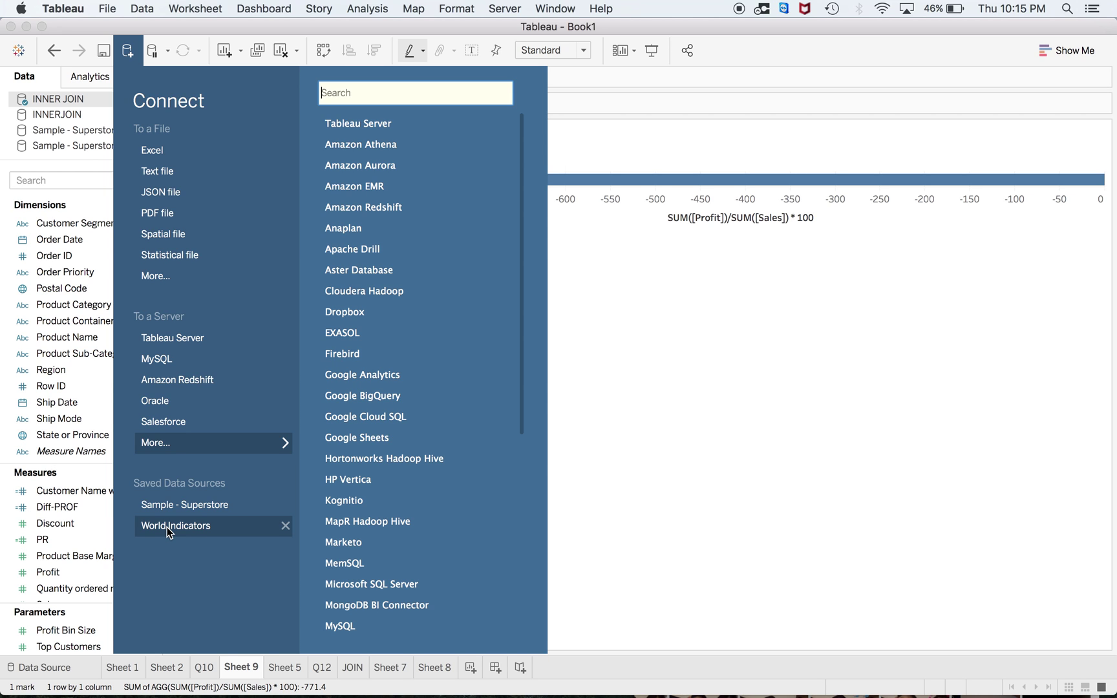
# Step: Read the fresh-data-source-per-question tip in Chrome, then return to Tableau's Sheet 9
pyautogui.press('super+Tab')
pyautogui.scroll(-5, 450, 589)
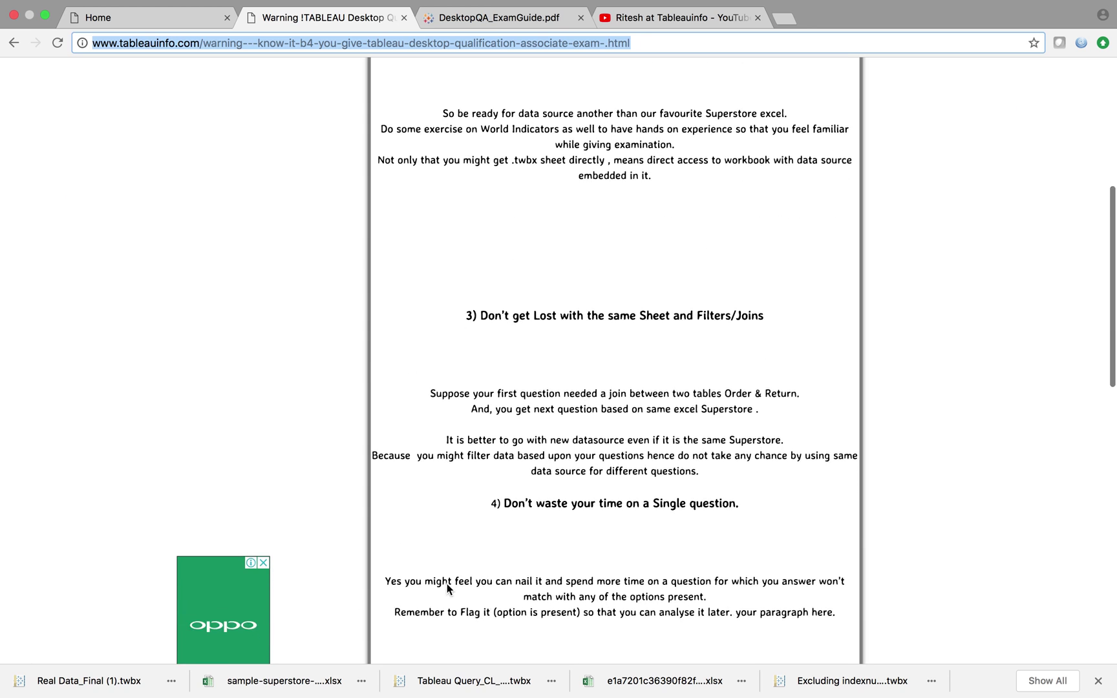
pyautogui.scroll(-2, 449, 589)
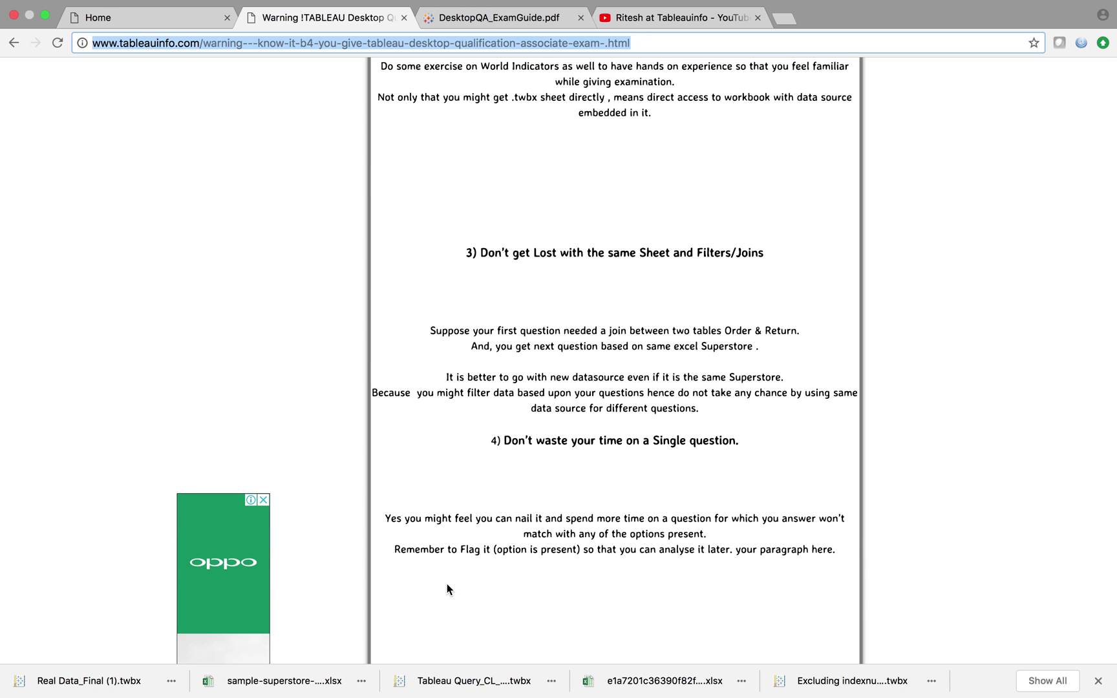
pyautogui.press('super+Tab')
pyautogui.click(889, 691)
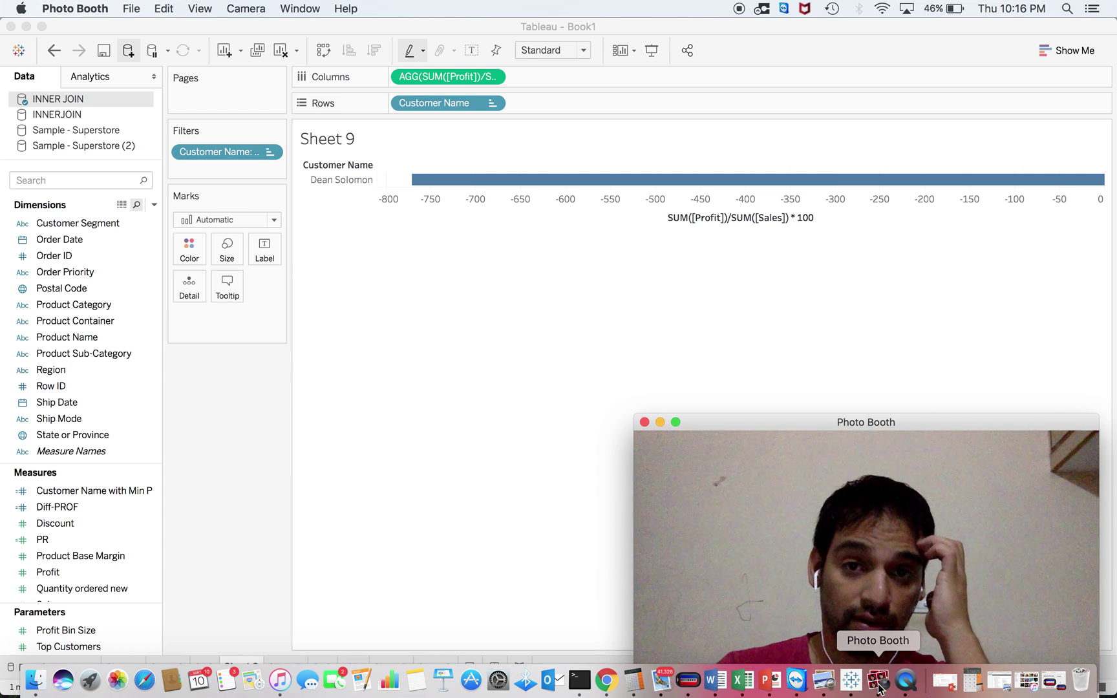
# Step: On Sheet 8, list every Customer Name from Sample - Superstore in the view
pyautogui.click(444, 605)
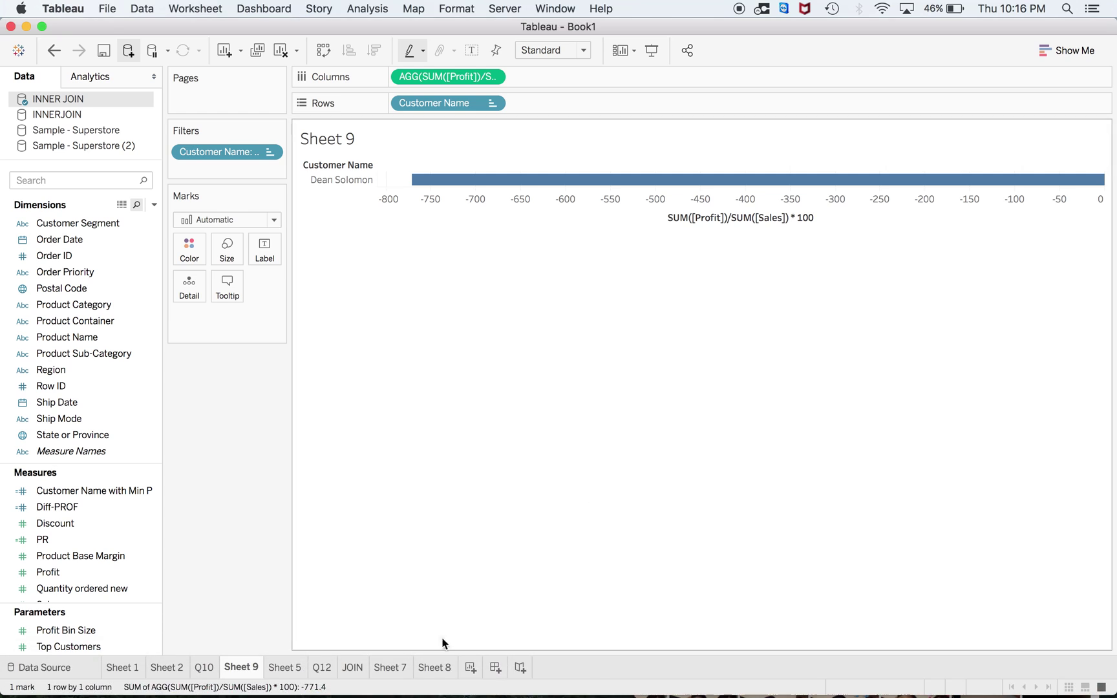
pyautogui.click(441, 668)
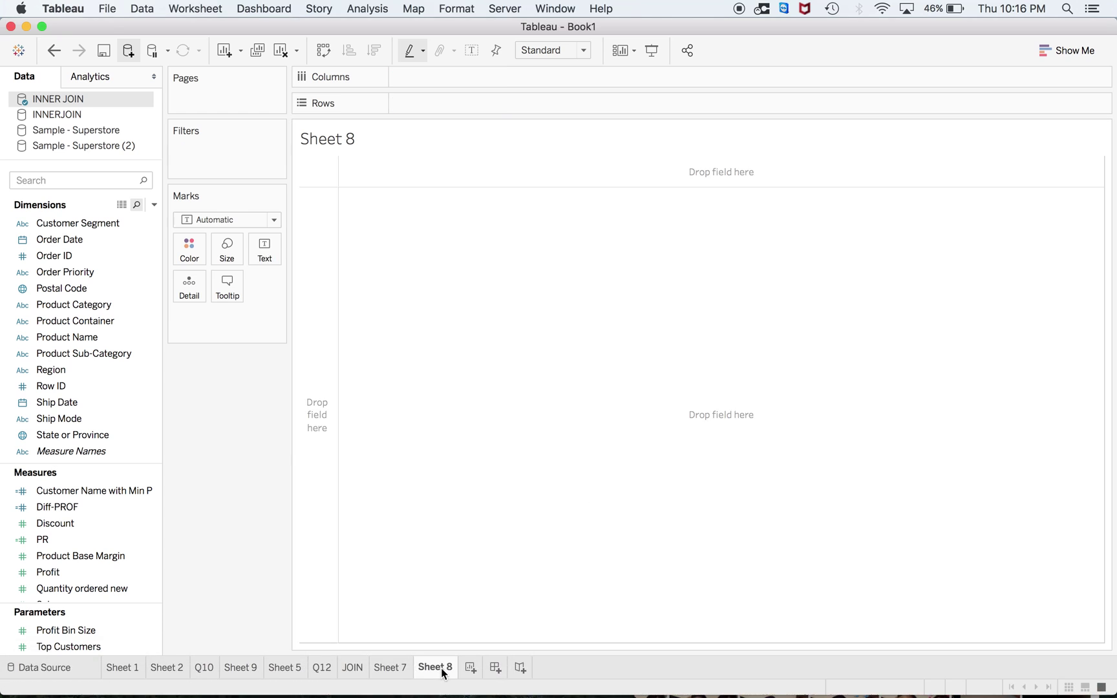
pyautogui.click(115, 129)
pyautogui.click(87, 241)
pyautogui.doubleClick(87, 241)
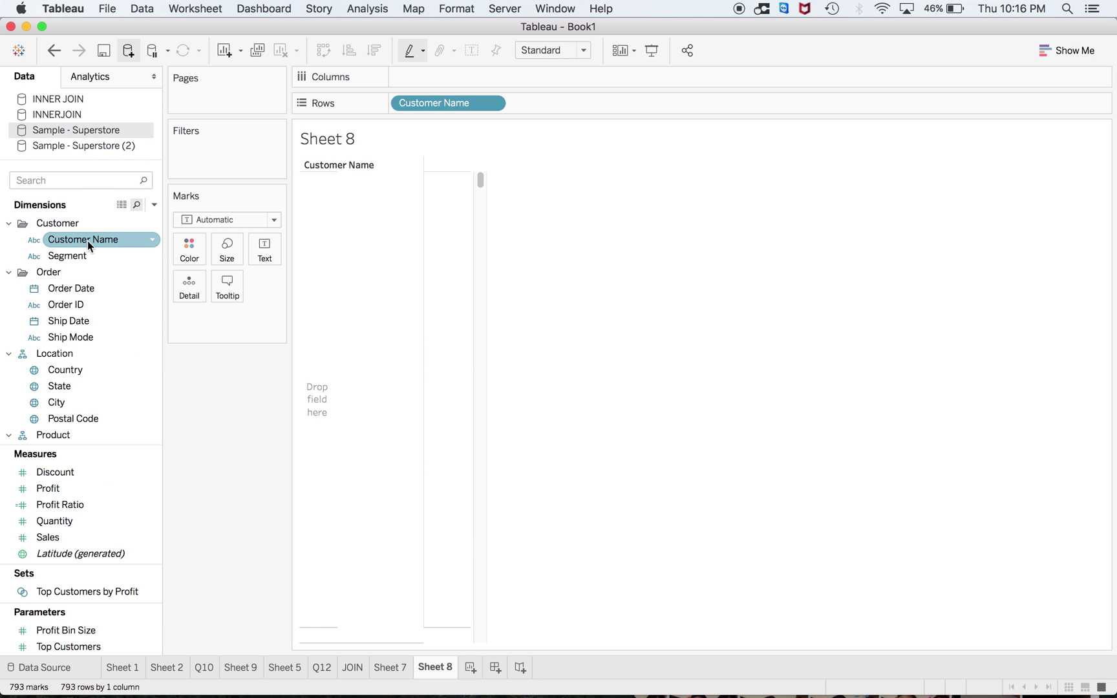
pyautogui.click(65, 295)
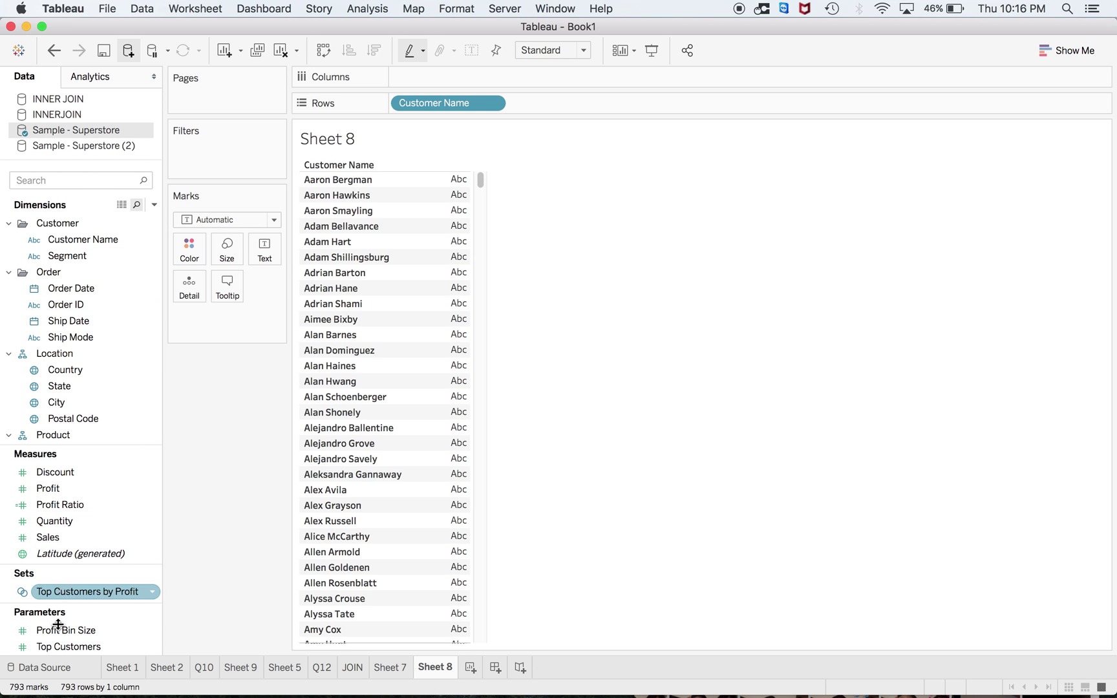
# Step: Join the People table to Orders on the Sample - Superstore data source page
pyautogui.click(46, 667)
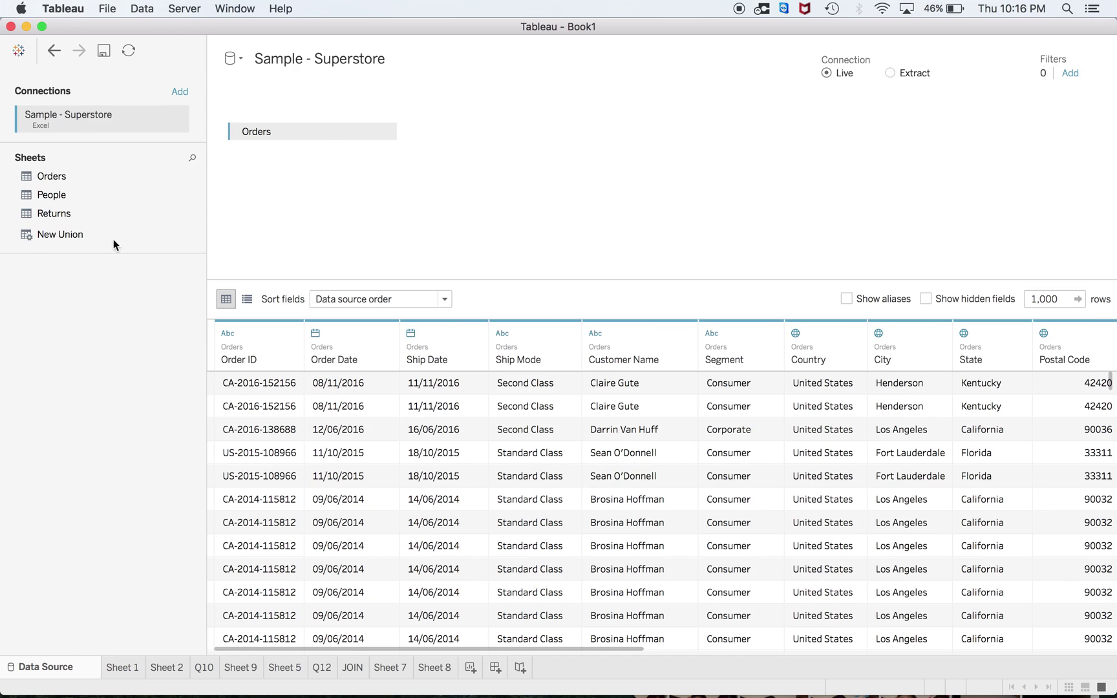
pyautogui.moveTo(90, 196); pyautogui.dragTo(517, 124)
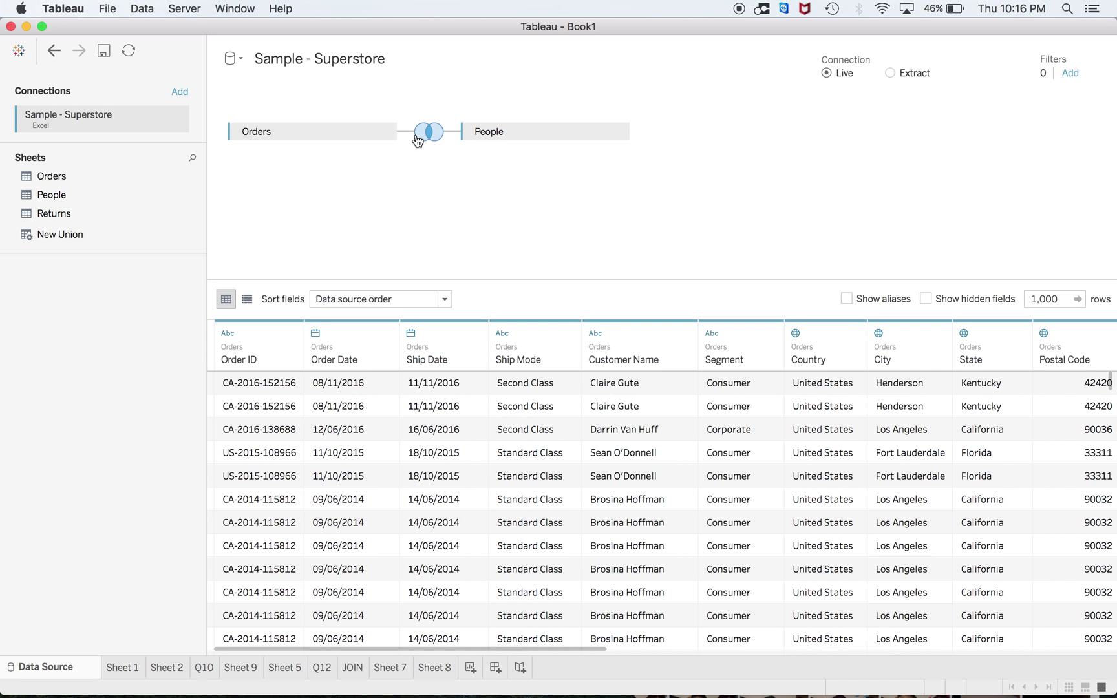
pyautogui.click(433, 669)
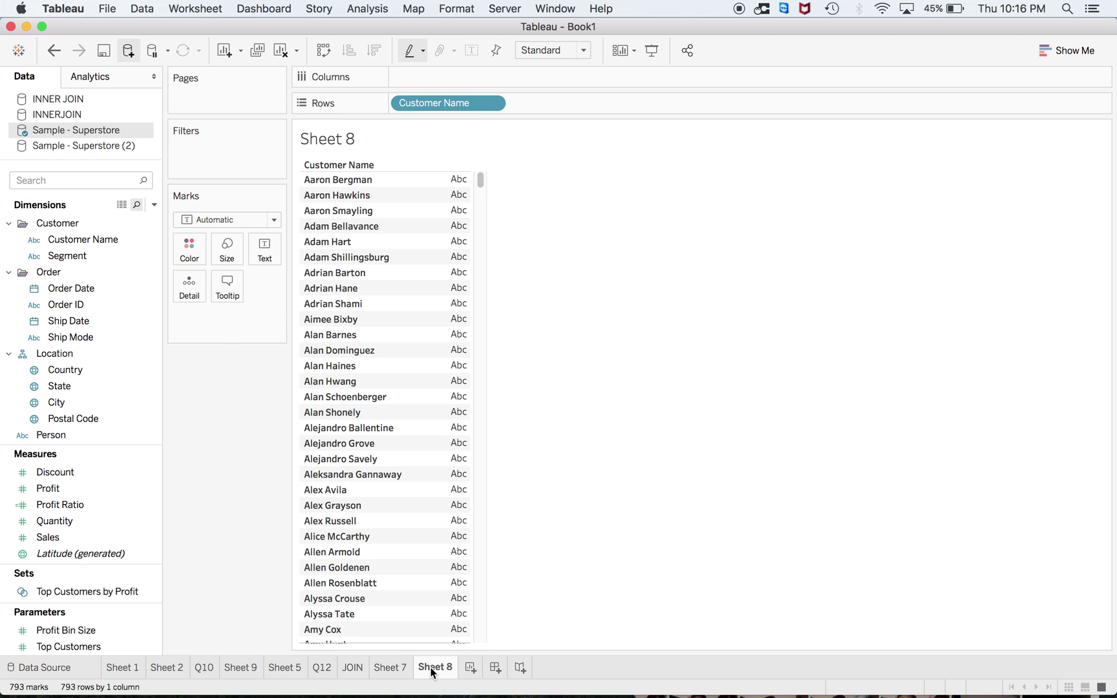
# Step: Add Order ID to Columns as a Count (Distinct) for each customer
pyautogui.moveTo(78, 307); pyautogui.dragTo(459, 71)
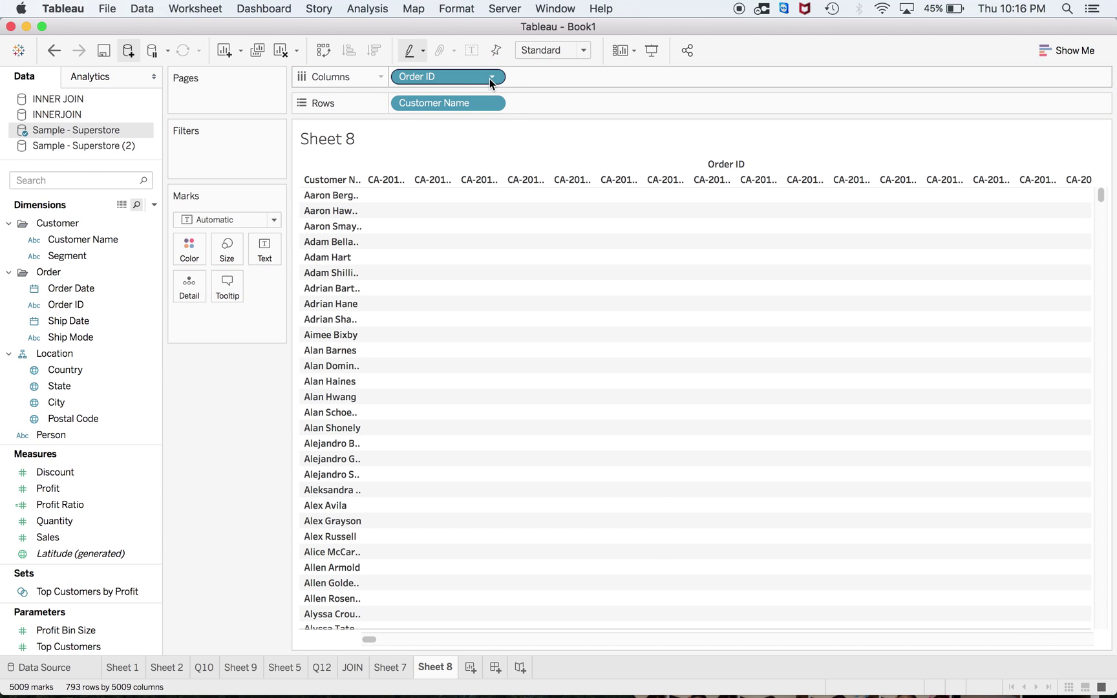
pyautogui.click(491, 77)
pyautogui.moveTo(491, 279)
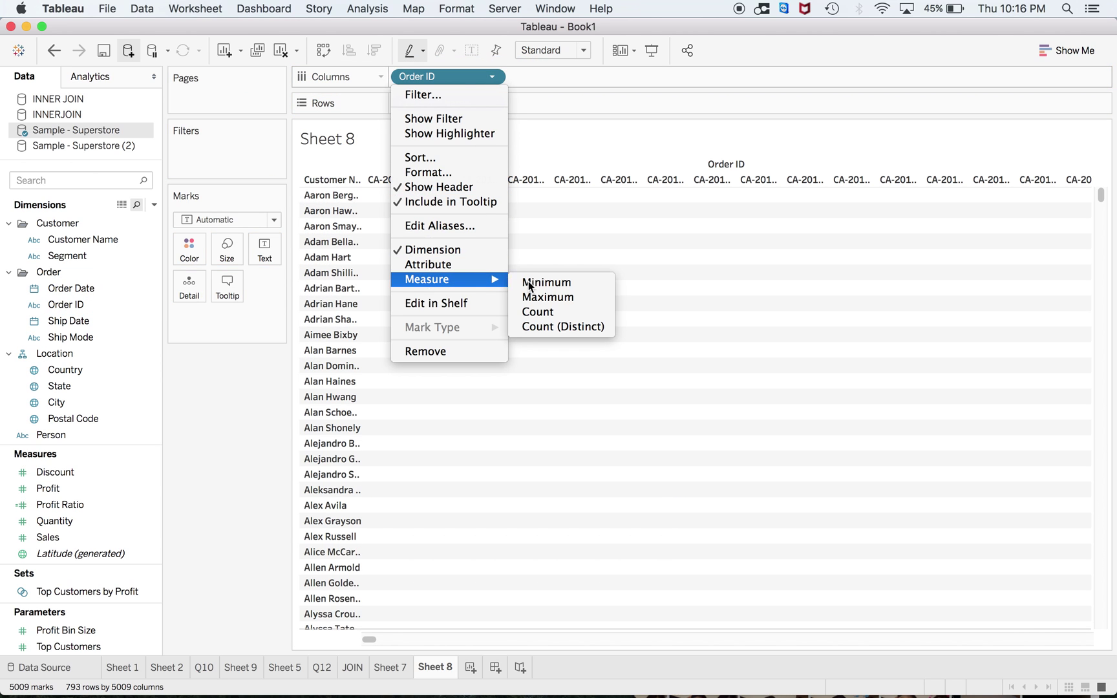
pyautogui.click(549, 326)
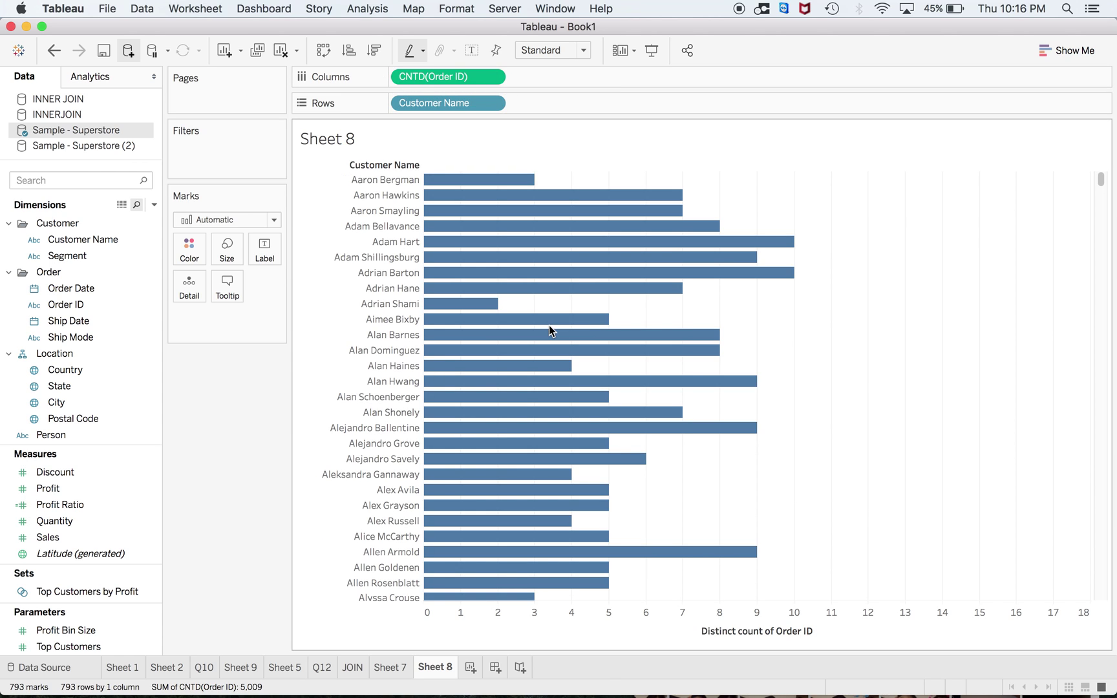
# Step: Create Sheet 10 with Customer Name on Rows, listing all 793 customers
pyautogui.click(470, 668)
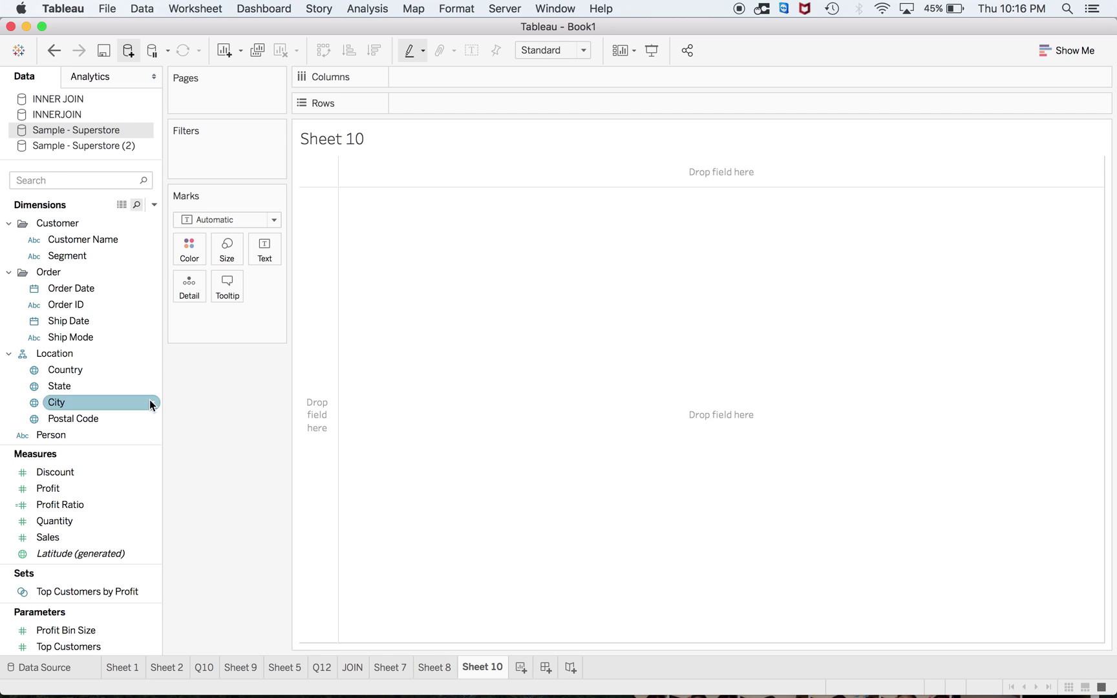
pyautogui.moveTo(103, 240); pyautogui.dragTo(466, 104)
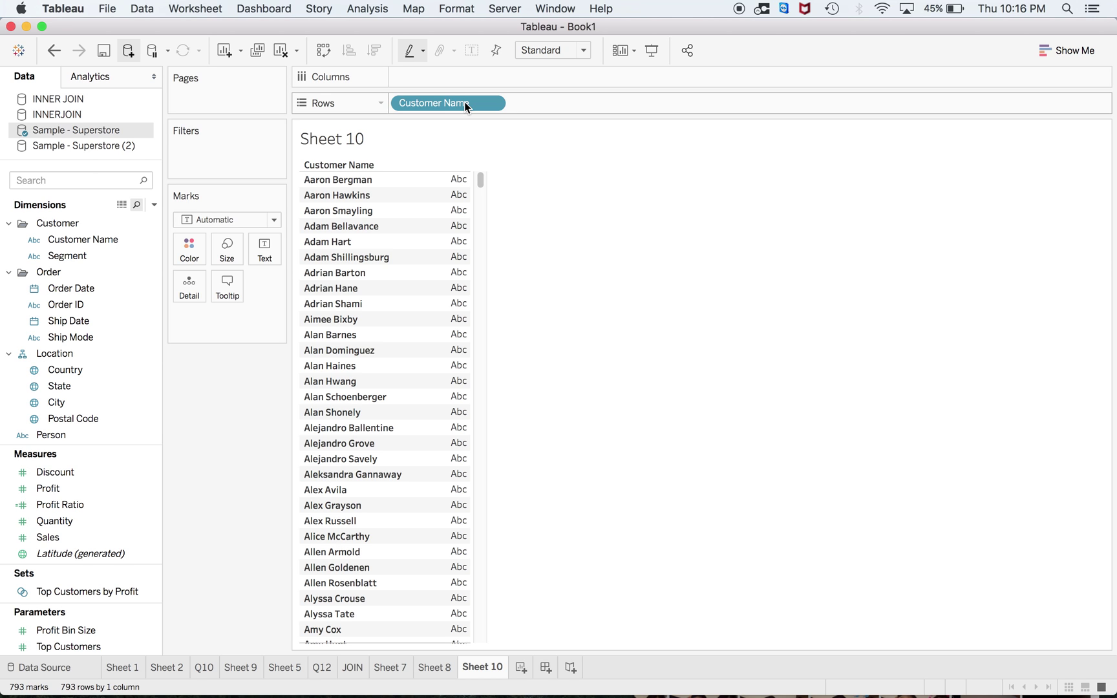
pyautogui.click(41, 668)
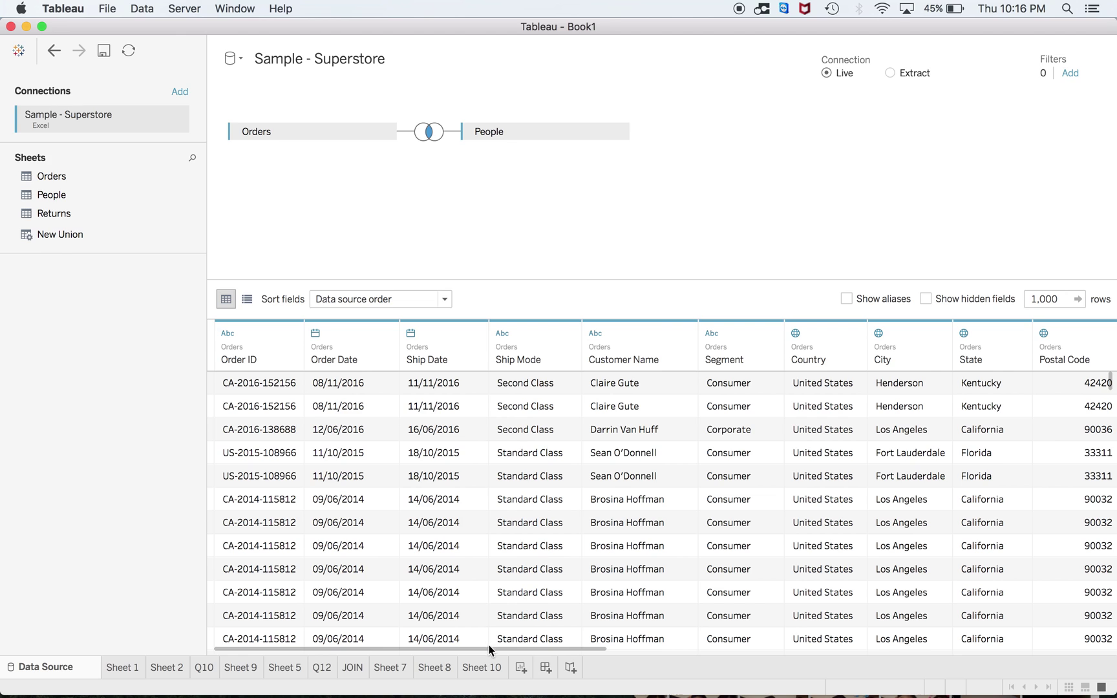
pyautogui.click(483, 668)
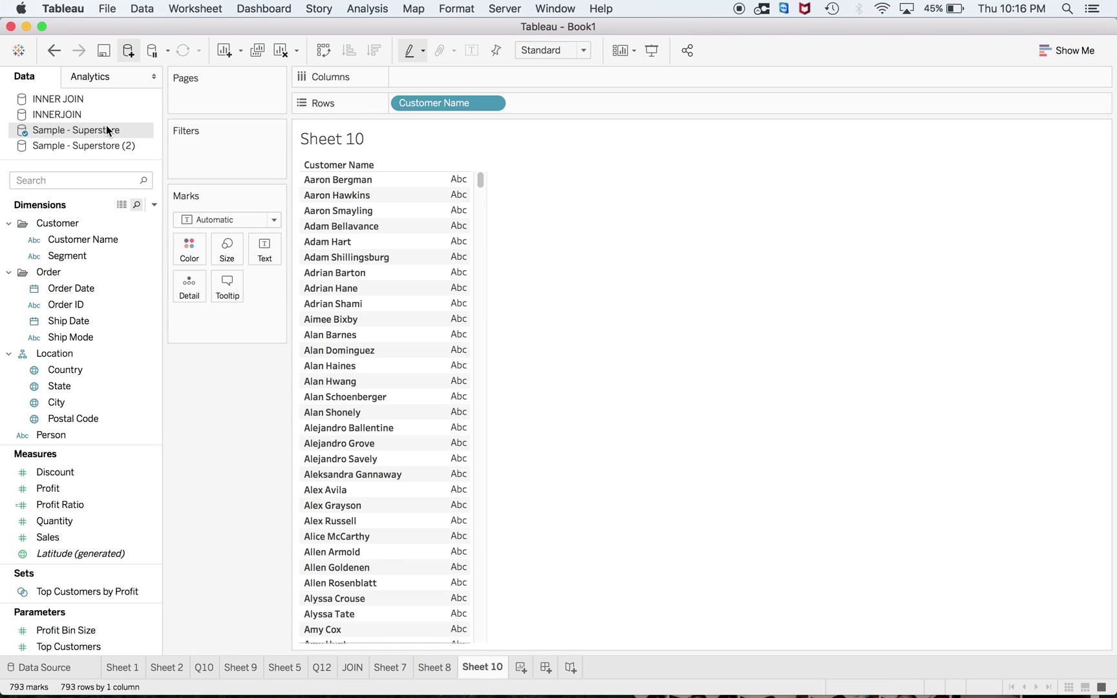
# Step: Rename Sample - Superstore to 'INNER JOIN..' after 'INNER JOIN' is rejected as a duplicate
pyautogui.rightClick(76, 137)
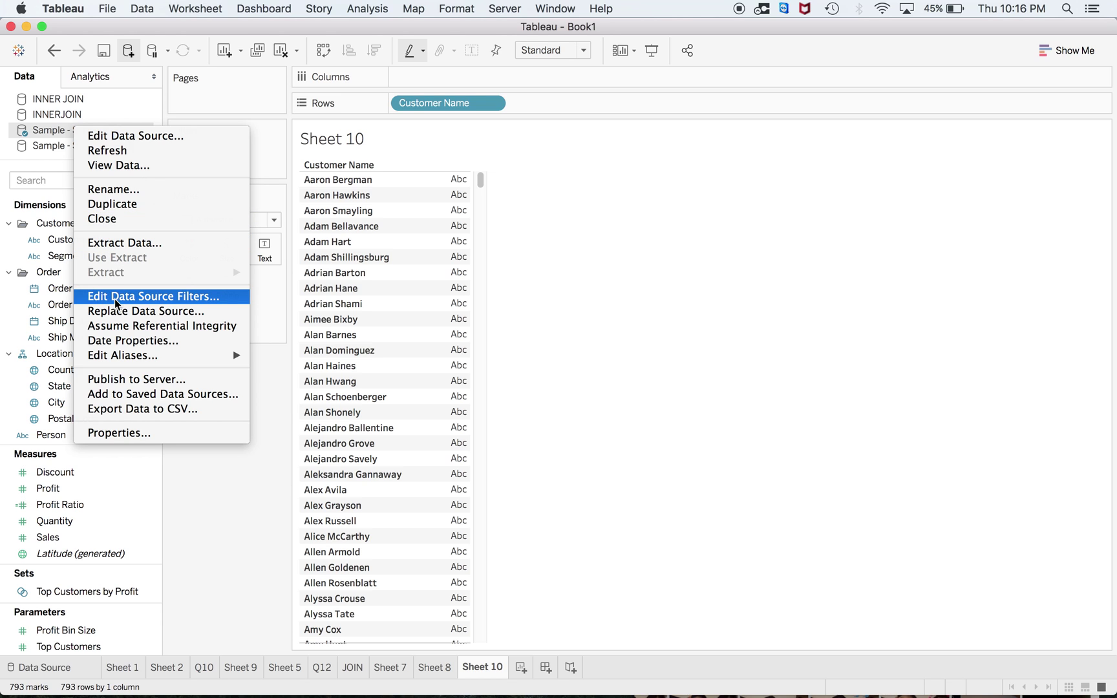
pyautogui.click(122, 191)
pyautogui.write('INN')
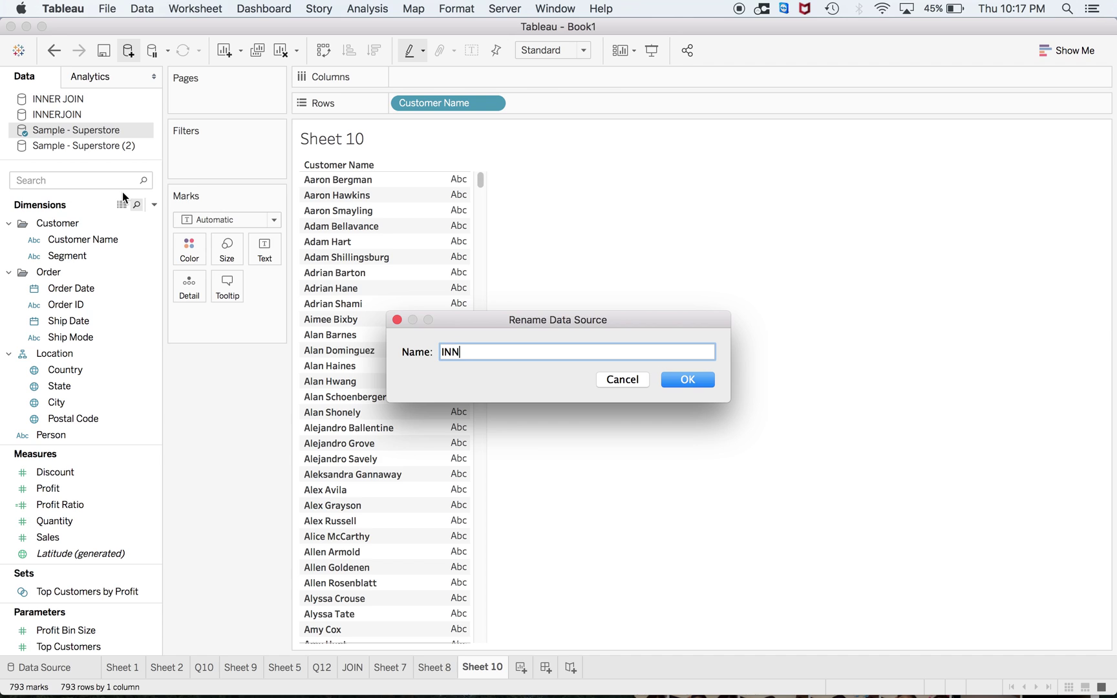
pyautogui.write('ER JOIN')
pyautogui.click(689, 381)
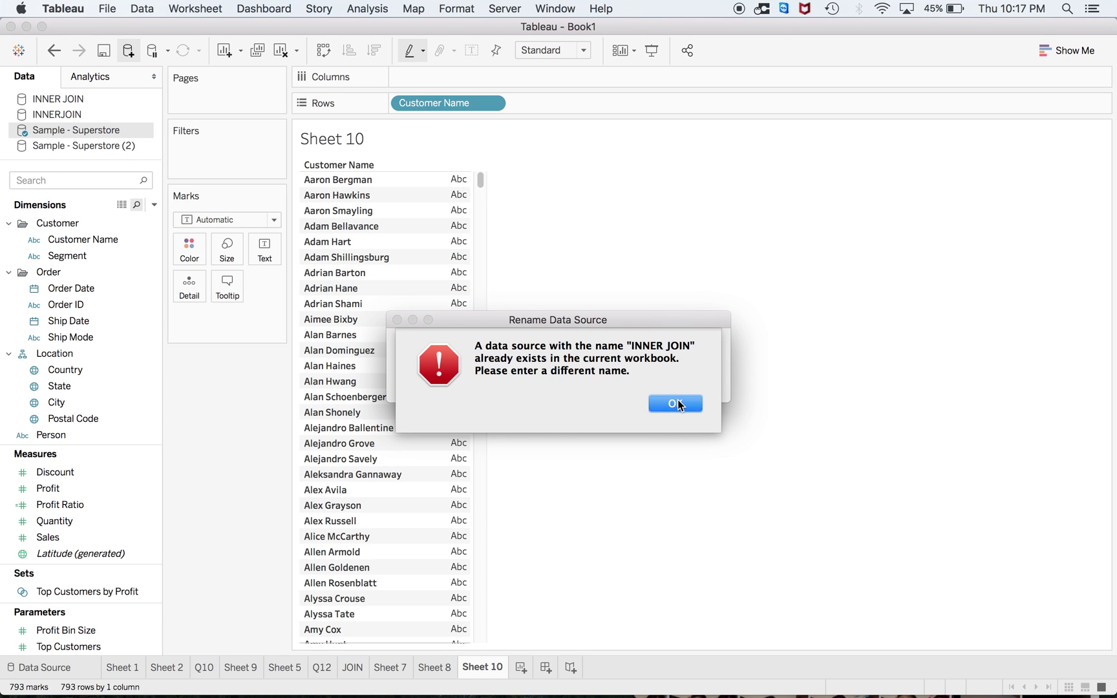
pyautogui.click(675, 403)
pyautogui.click(577, 353)
pyautogui.write('..')
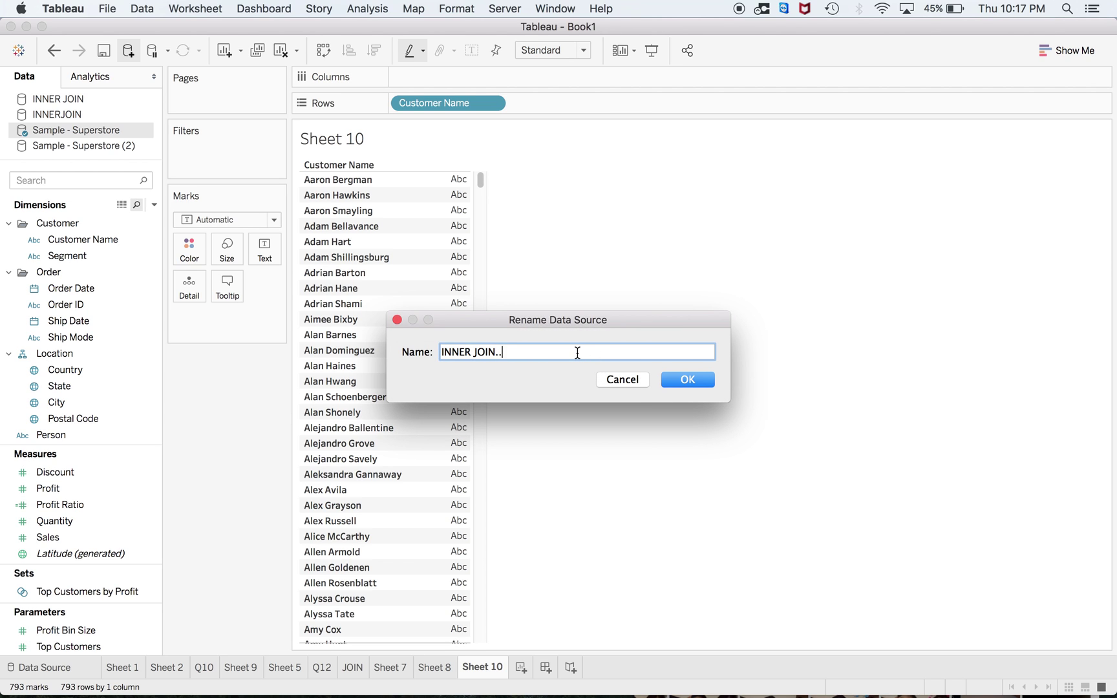
pyautogui.click(685, 380)
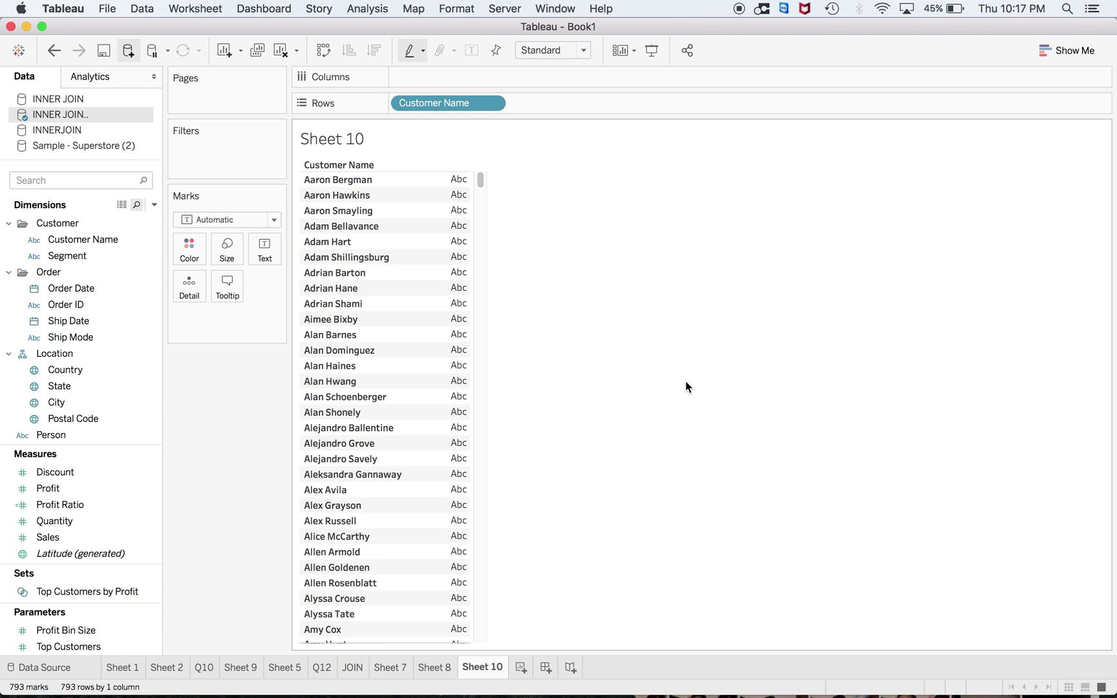
# Step: Add the saved Sample - Superstore source again through Data > New Data Source
pyautogui.click(142, 9)
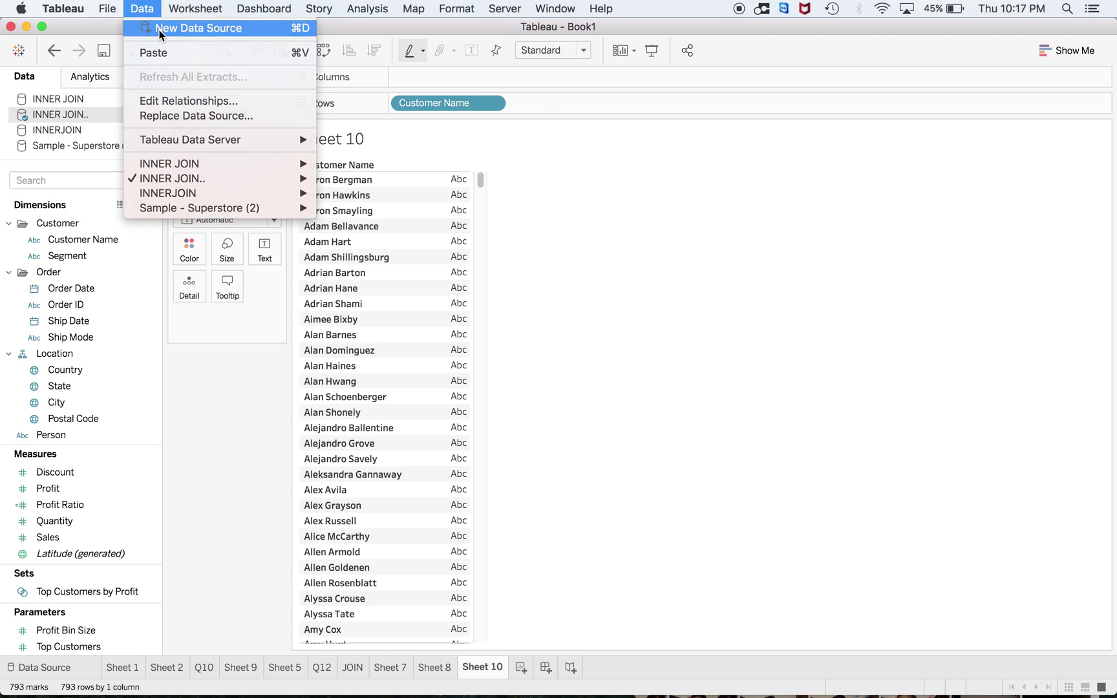
pyautogui.click(160, 29)
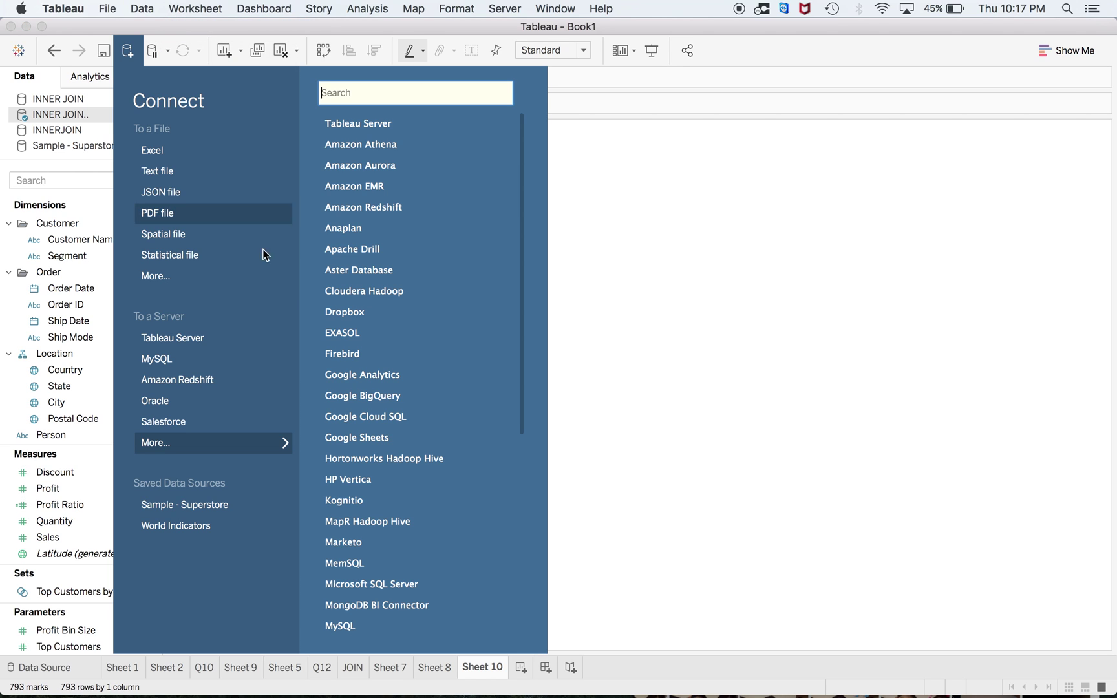
pyautogui.click(213, 508)
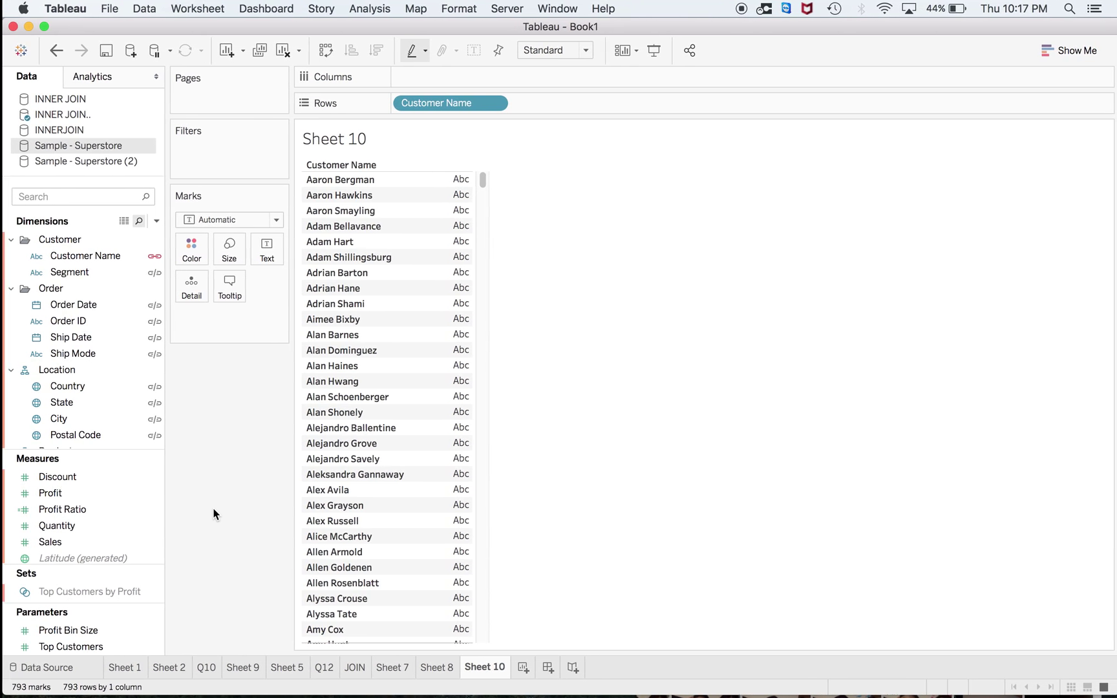
pyautogui.moveTo(688, 680)
pyautogui.hotkey('ctrl', 'Right')
pyautogui.scroll(-5, 739, 577)
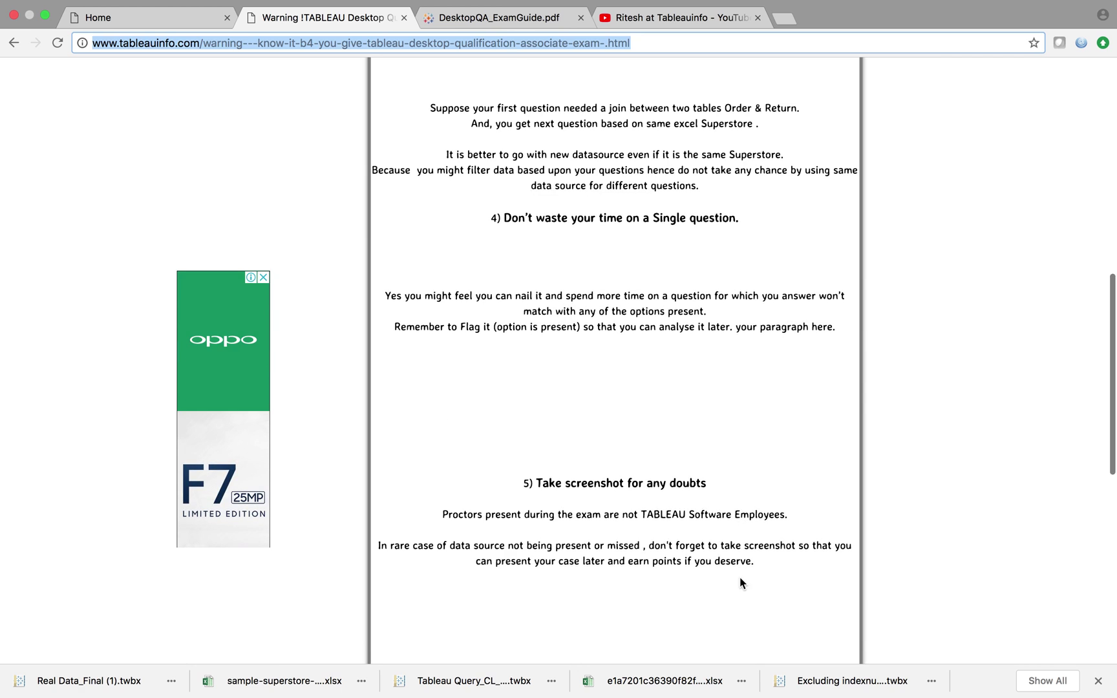
pyautogui.hotkey('ctrl', 'Left')
pyautogui.click(878, 680)
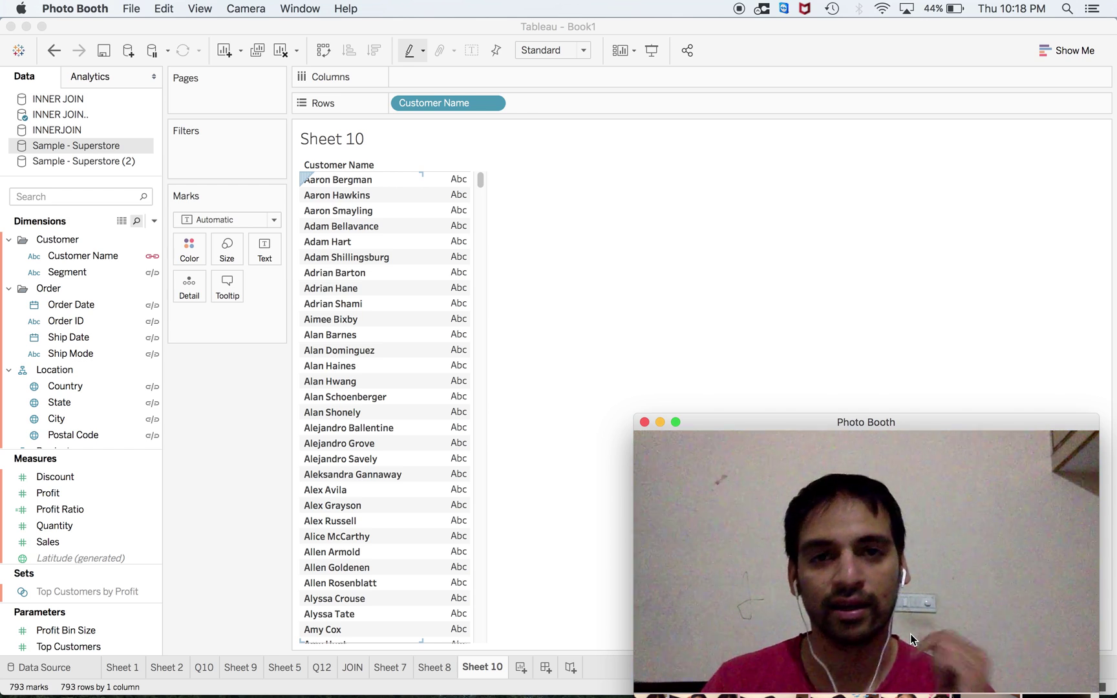
pyautogui.press('super+Tab')
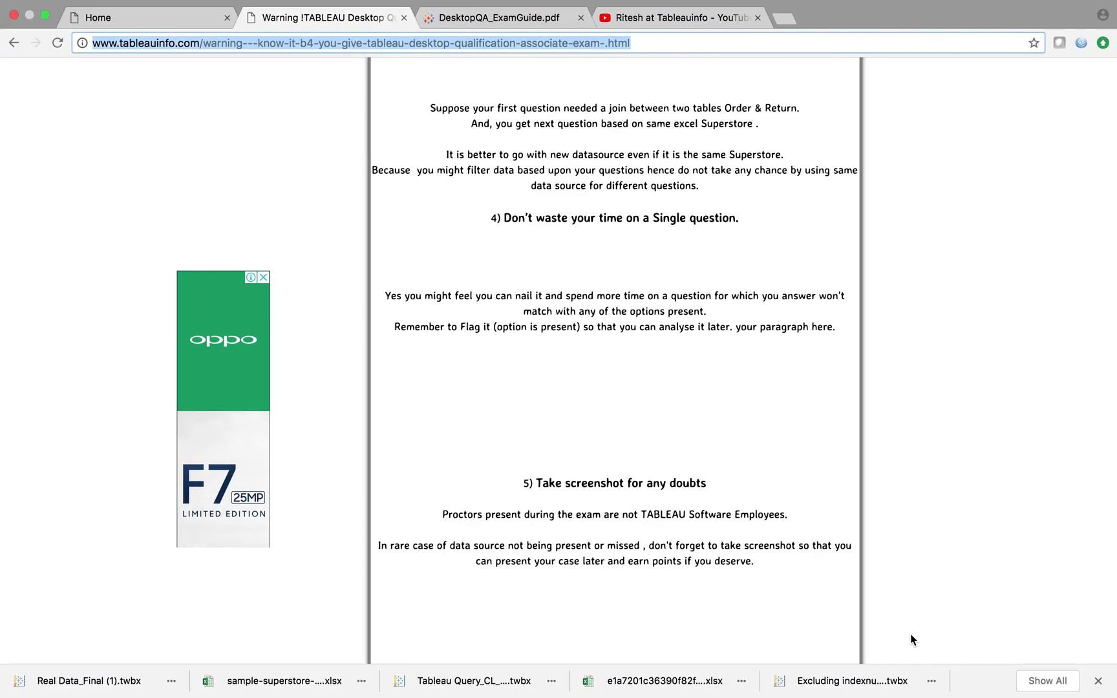
pyautogui.scroll(-3, 769, 560)
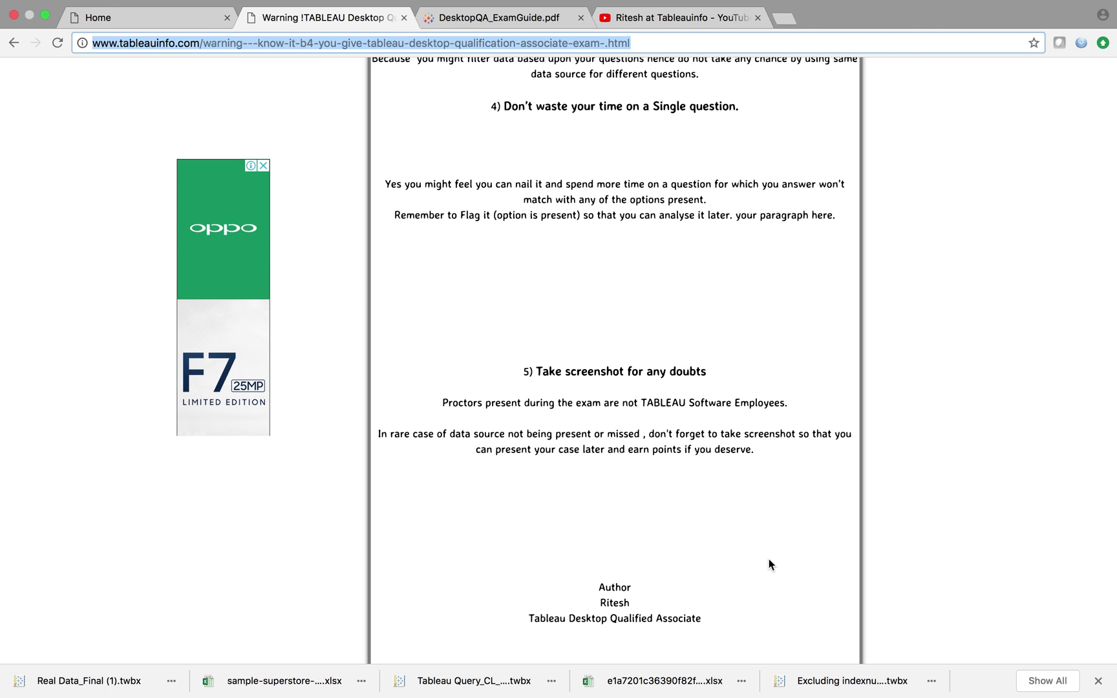
pyautogui.press('super+Tab')
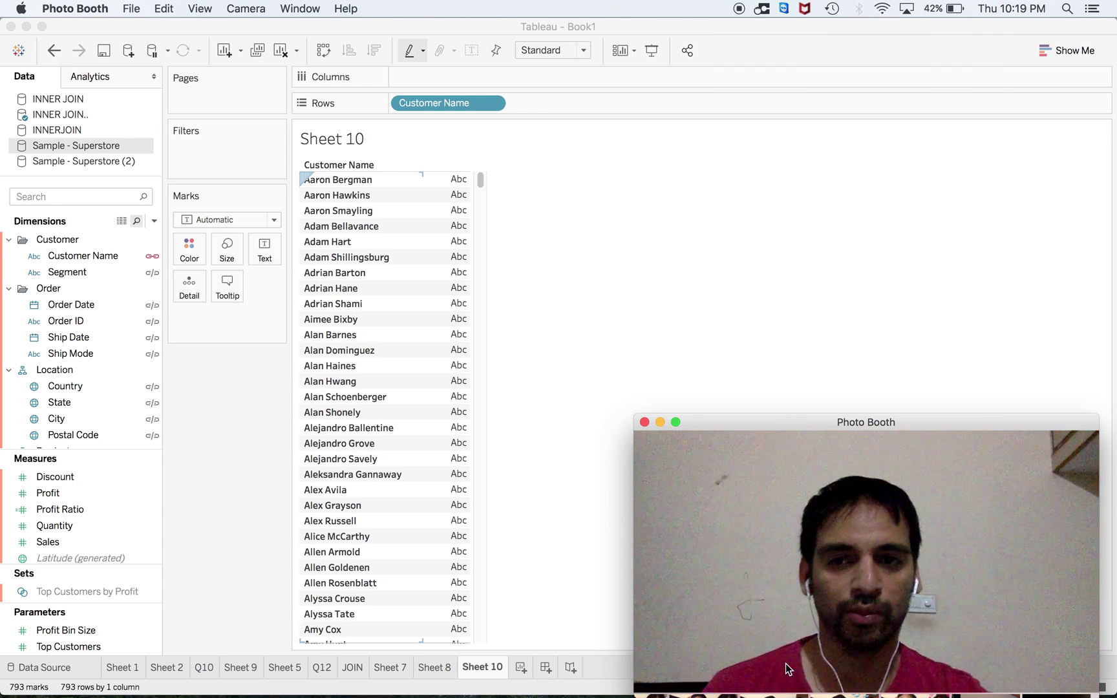
# Step: Flip to the tableauinfo article and back, then switch to Chrome from the app switcher
pyautogui.hotkey('ctrl', 'Right')
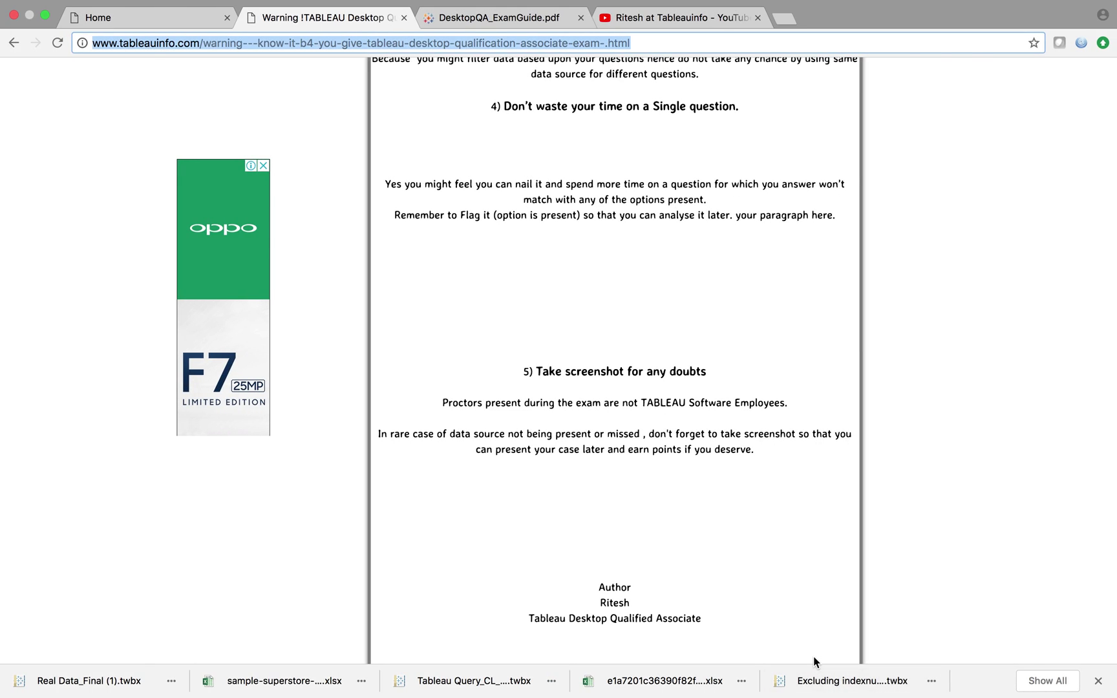
pyautogui.hotkey('ctrl', 'Left')
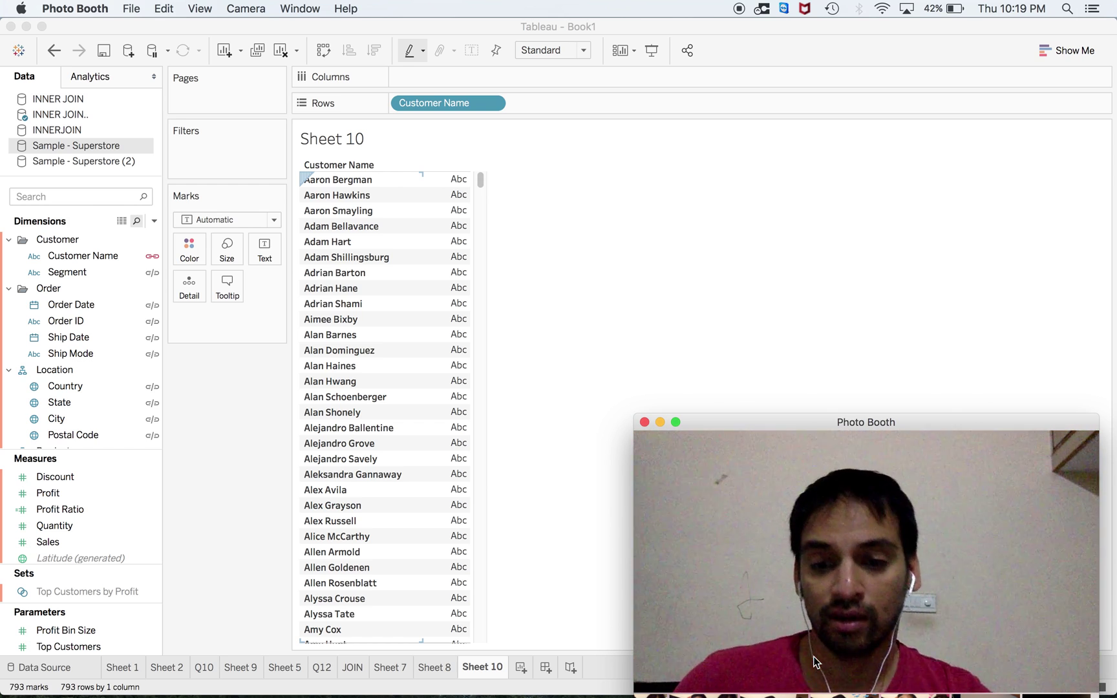
pyautogui.press('super+Tab')
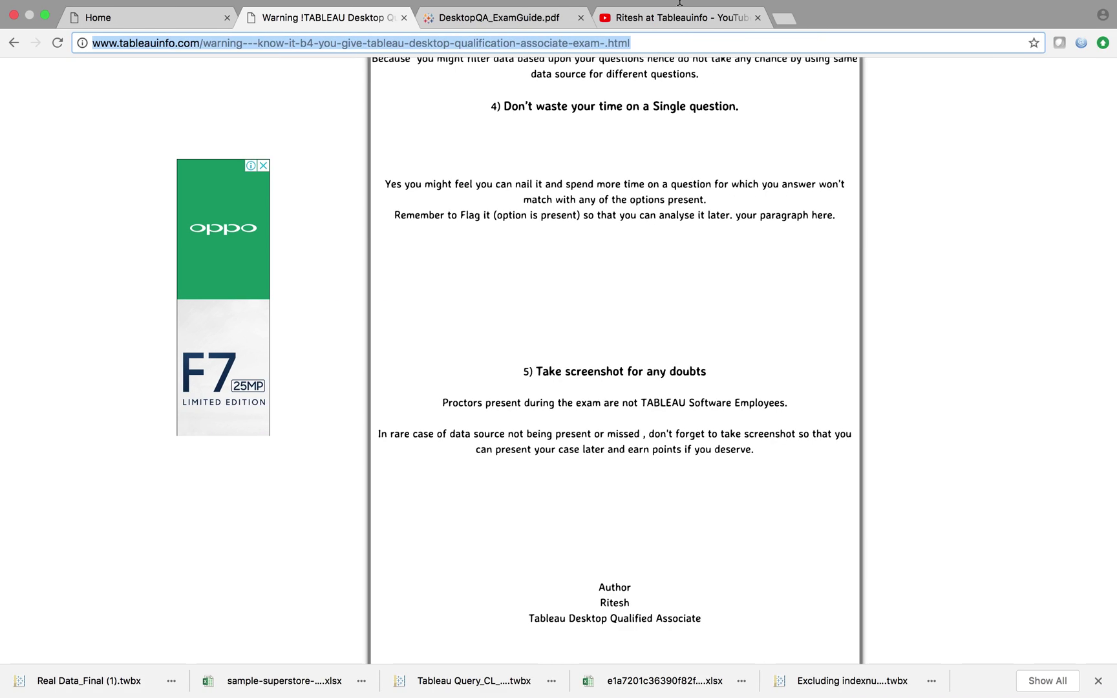
# Step: Show DesktopQA_ExamGuide.pdf full screen and review question 10's profit-ratio guidance
pyautogui.click(512, 34)
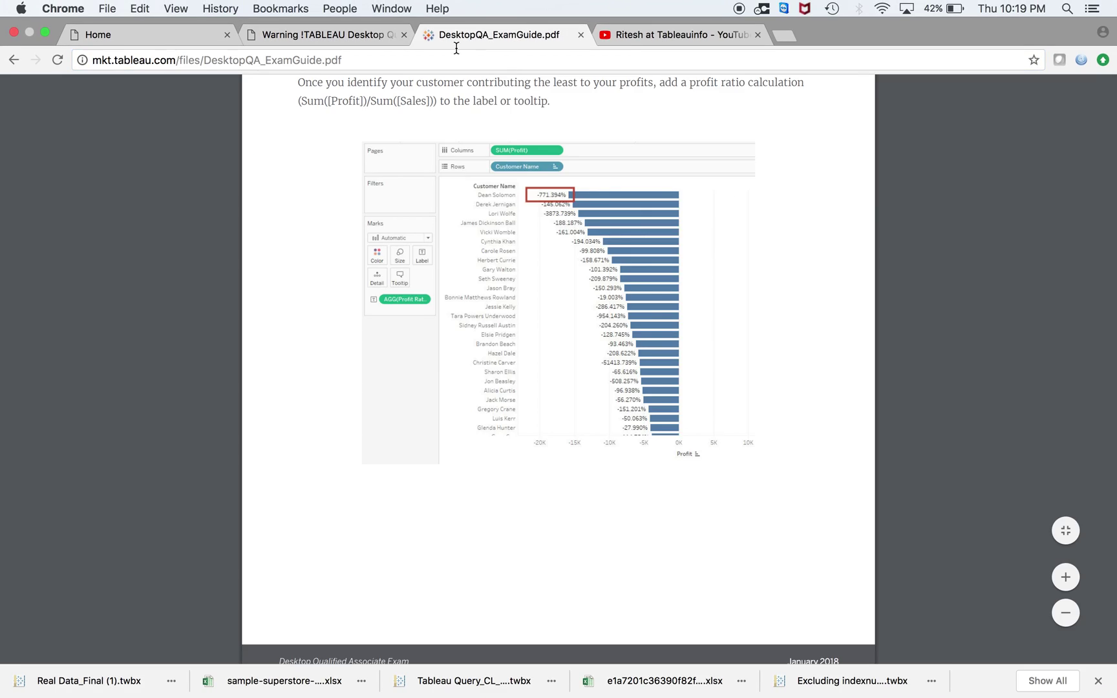
pyautogui.press('super+ctrl+f')
pyautogui.scroll(5, 478, 151)
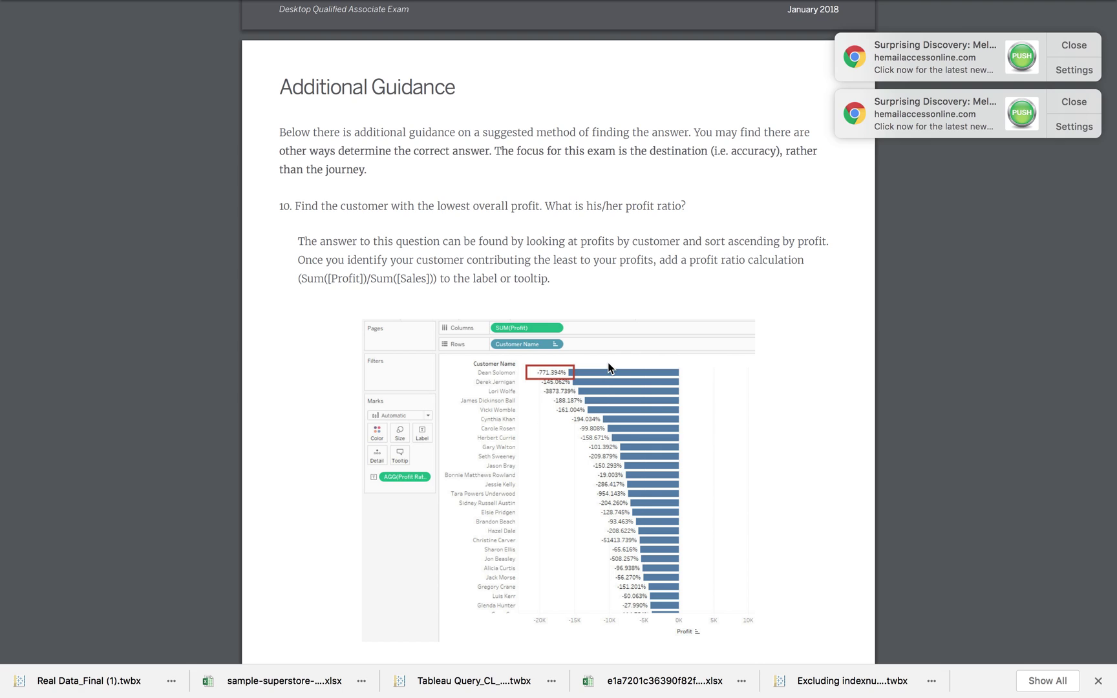
# Step: Dismiss the Chrome notifications and return to Tableau's Sample - Superstore data source page
pyautogui.click(1067, 49)
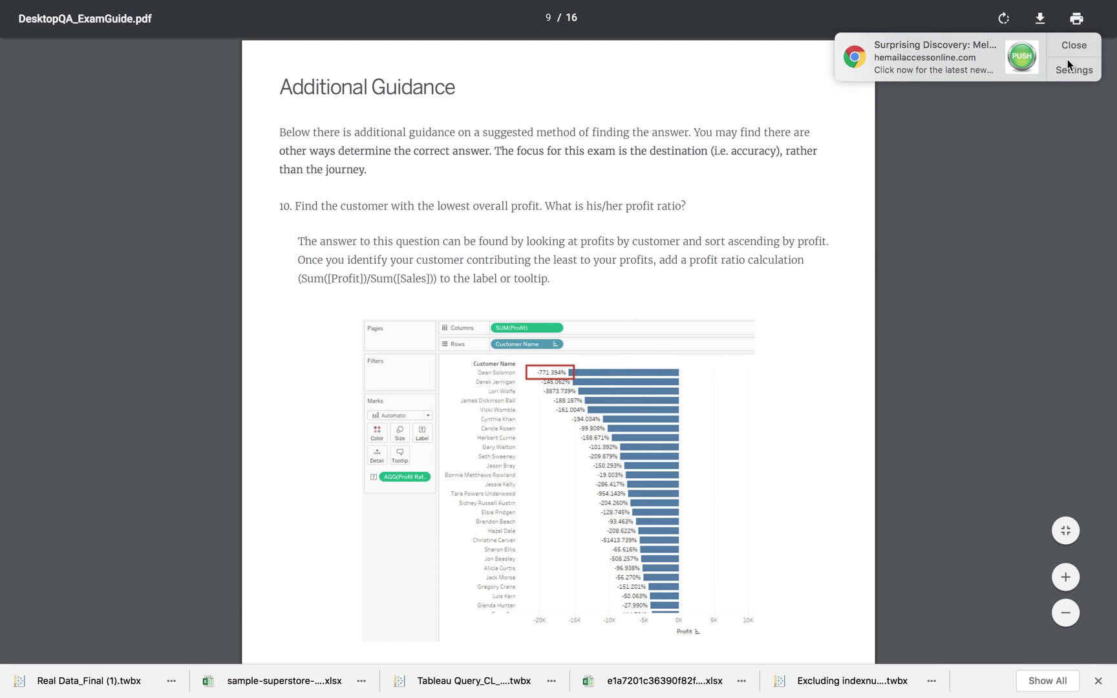
pyautogui.click(1072, 47)
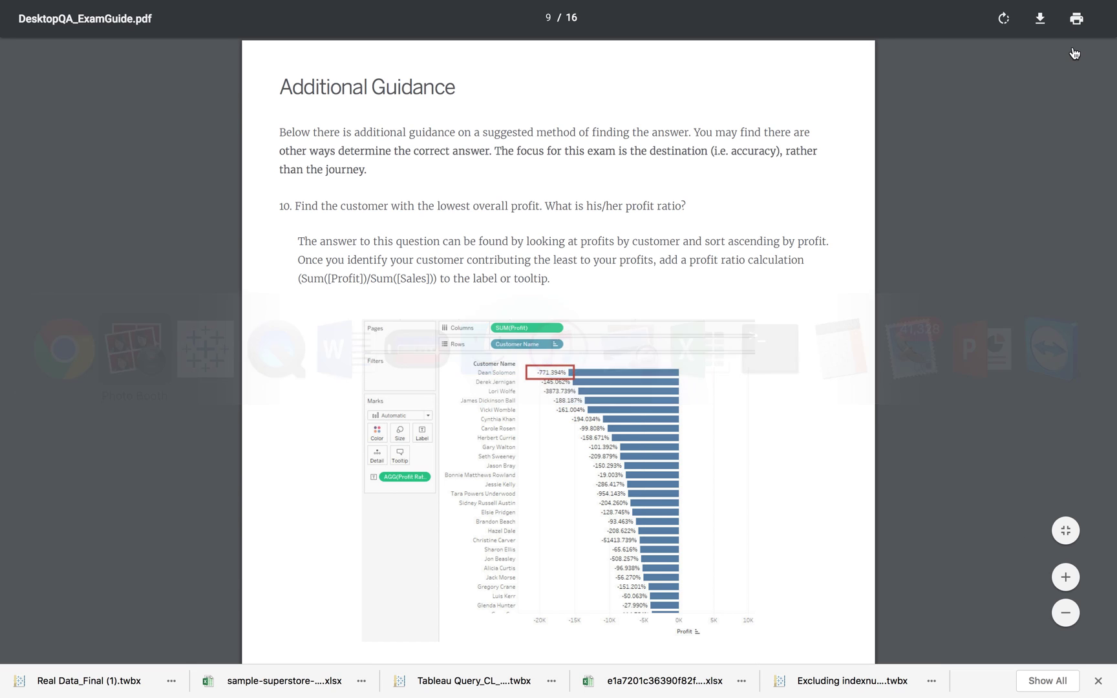
pyautogui.hotkey('ctrl', 'Left')
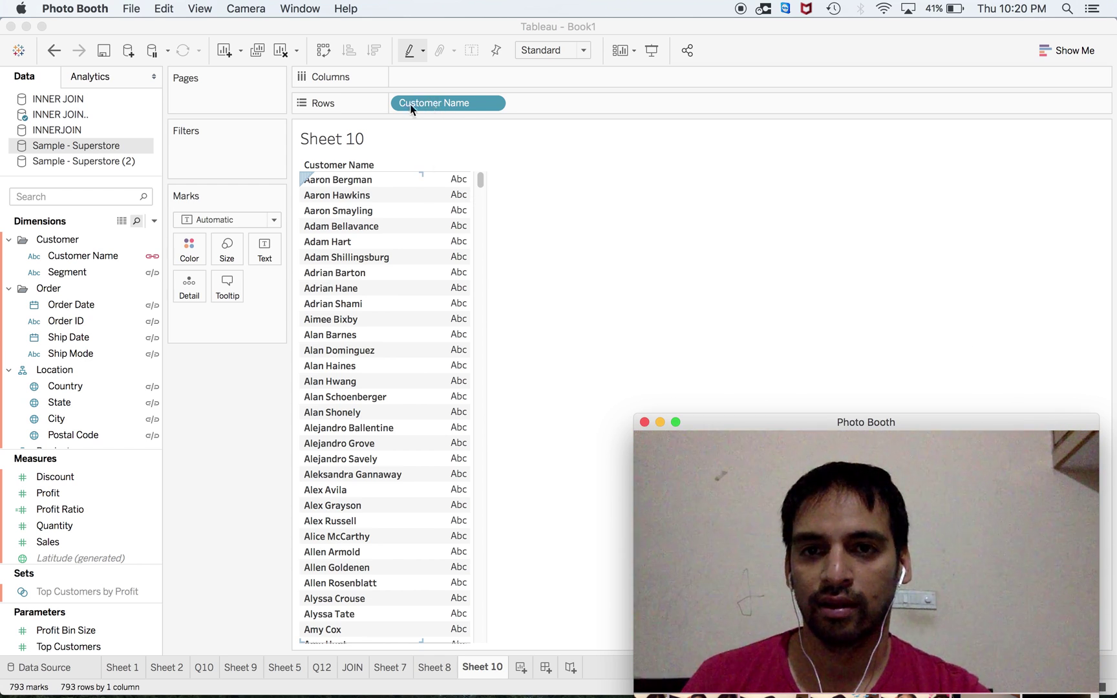
pyautogui.click(58, 667)
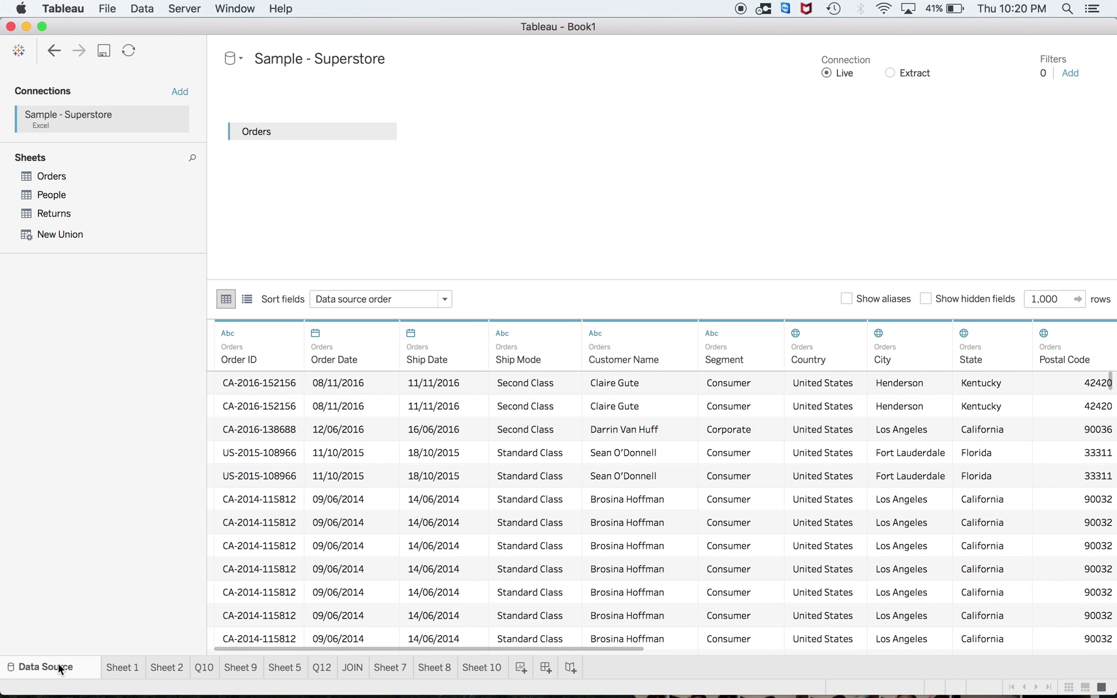
# Step: Duplicate the Sheet 2 tab into Sheet 11 and view the INNER JOIN data source page
pyautogui.click(489, 666)
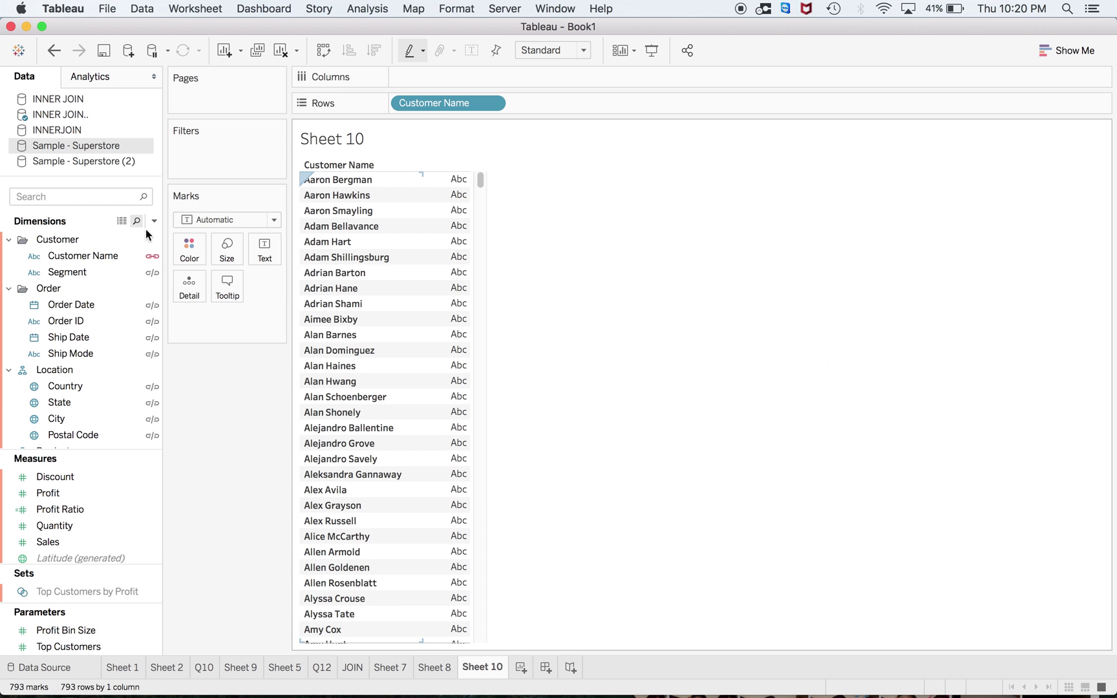
pyautogui.click(162, 668)
pyautogui.rightClick(162, 671)
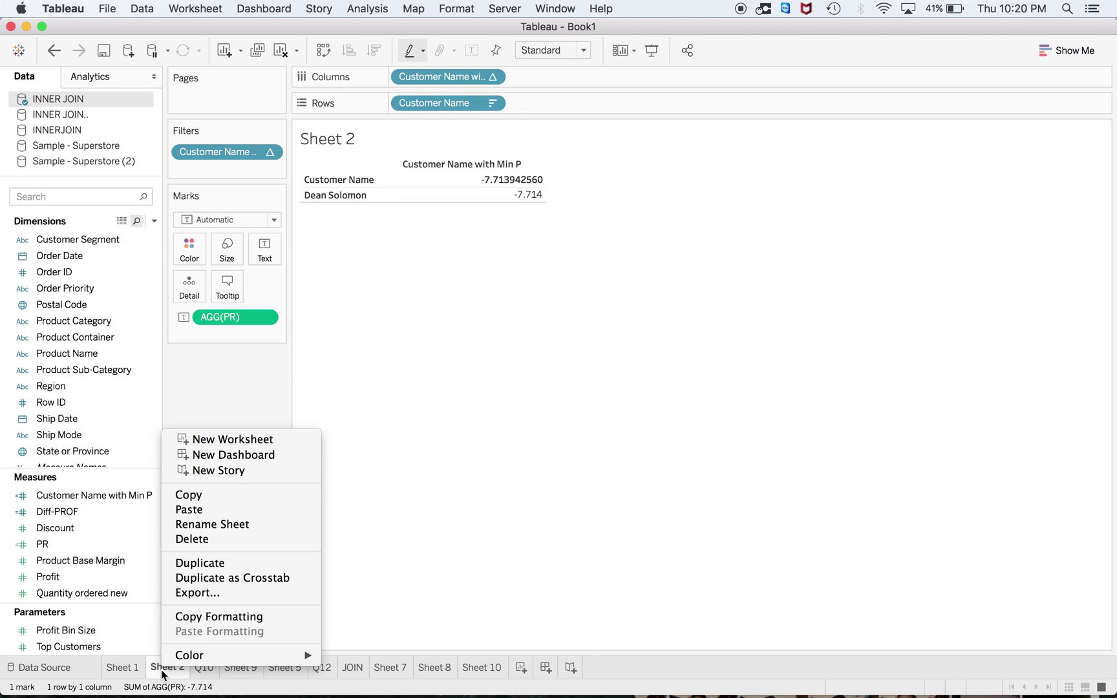
pyautogui.click(204, 563)
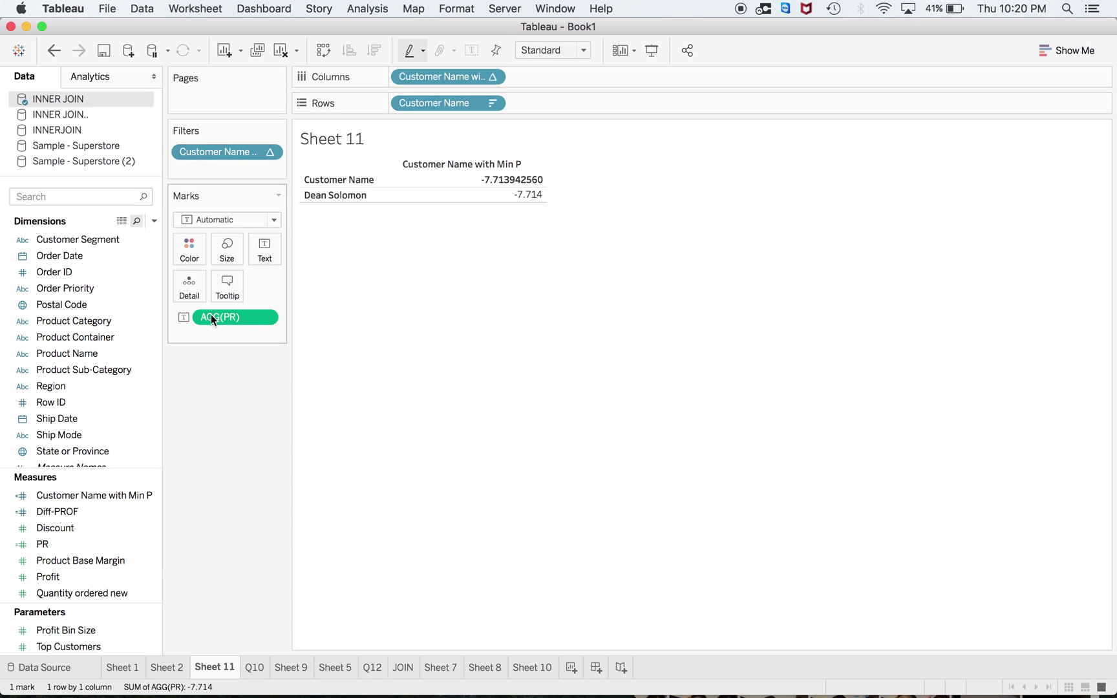
pyautogui.click(47, 669)
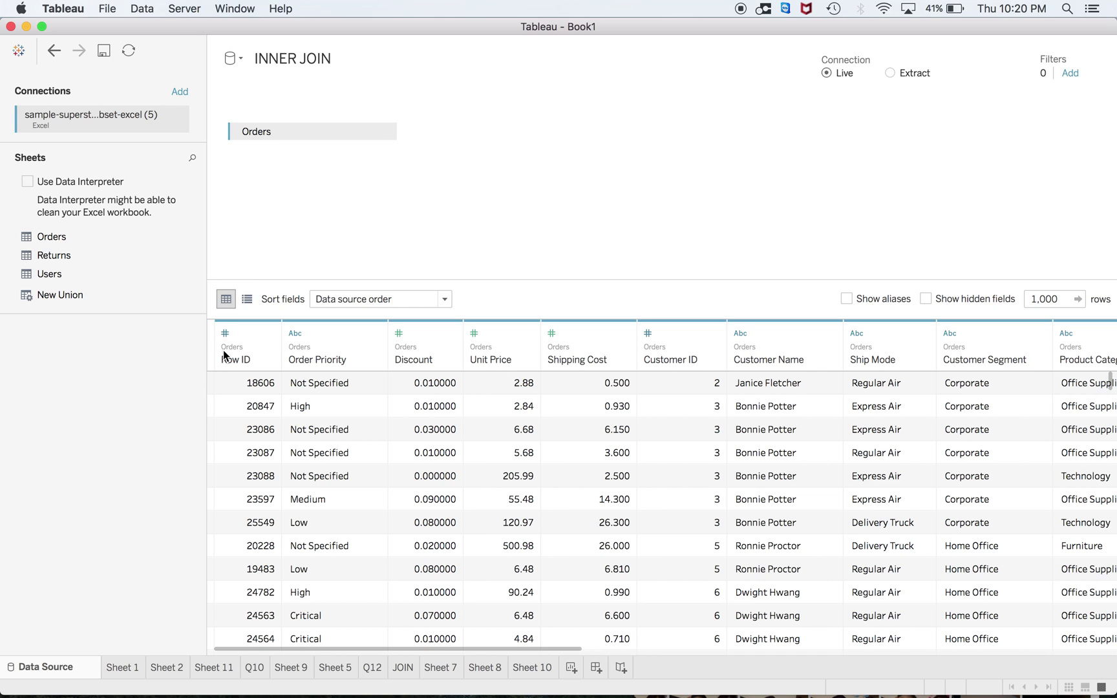
# Step: On Sheet 10, plot SUM(Profit) bars per customer sorted ascending, and view the INNER JOIN.. data source
pyautogui.click(539, 674)
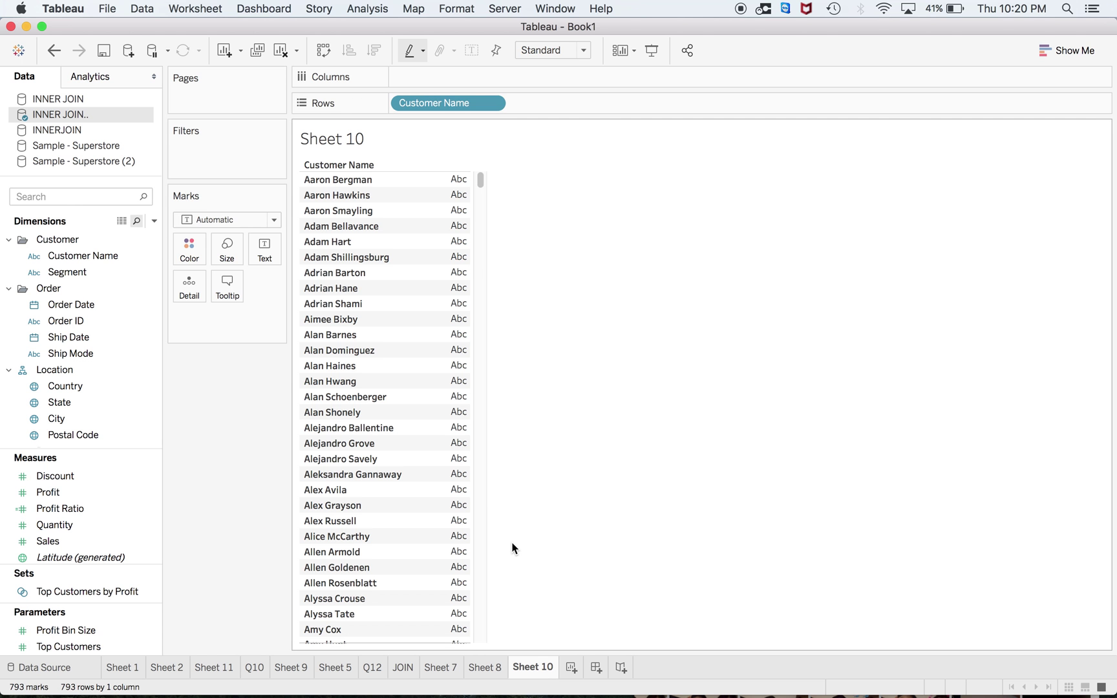
pyautogui.click(62, 494)
pyautogui.moveTo(61, 495); pyautogui.dragTo(453, 76)
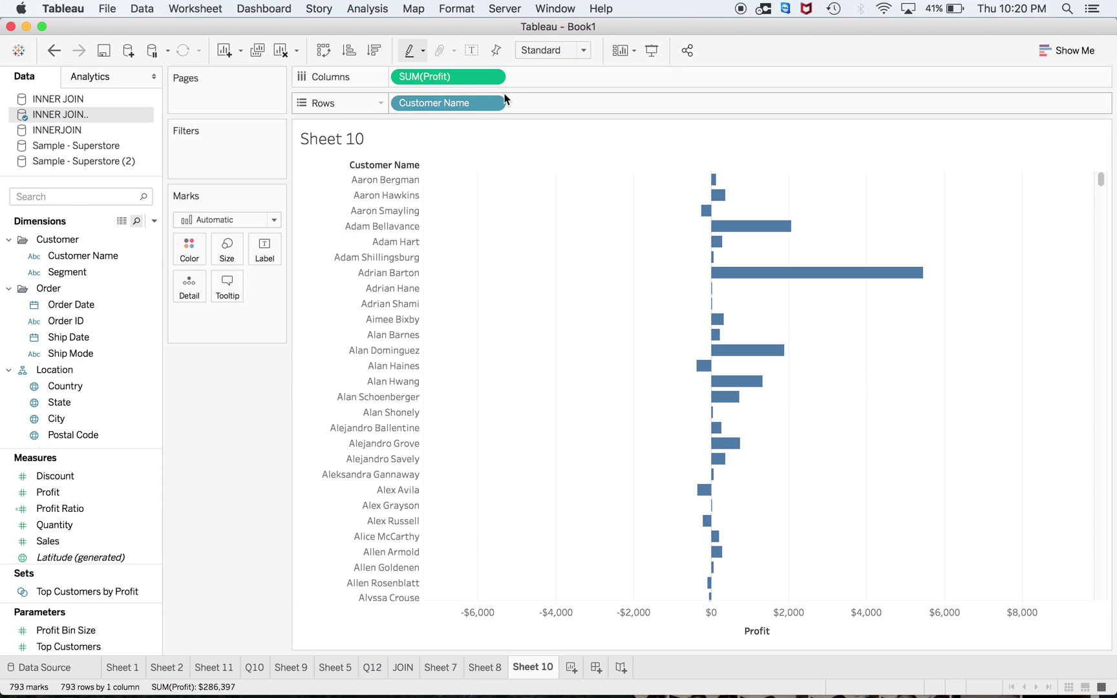
pyautogui.click(353, 55)
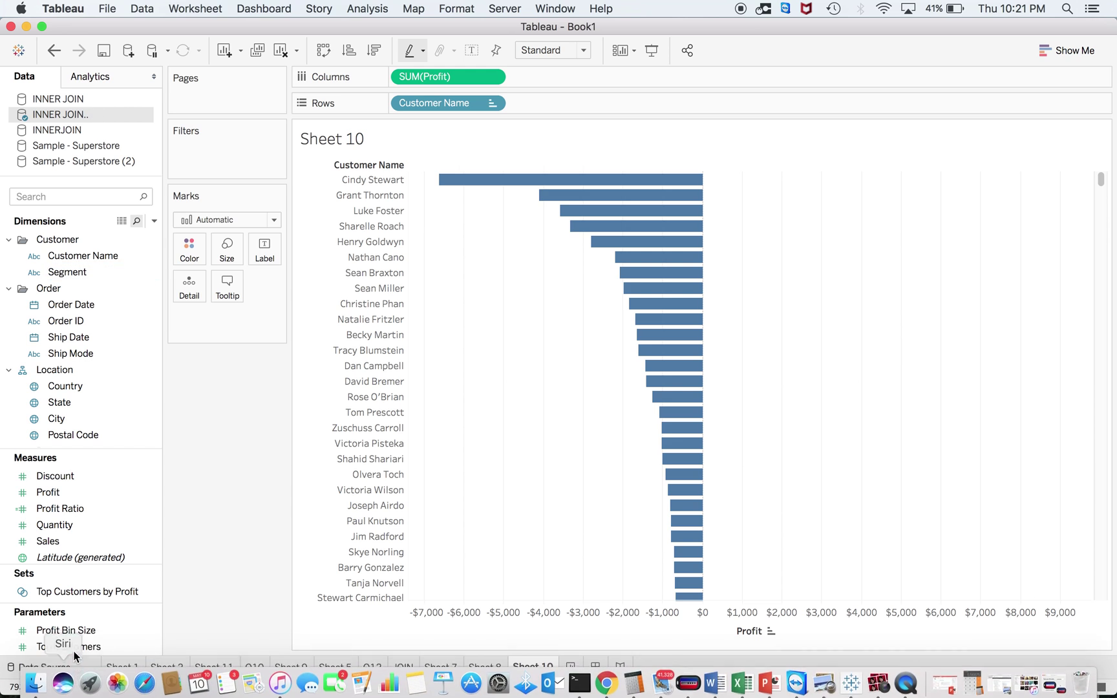
pyautogui.click(67, 665)
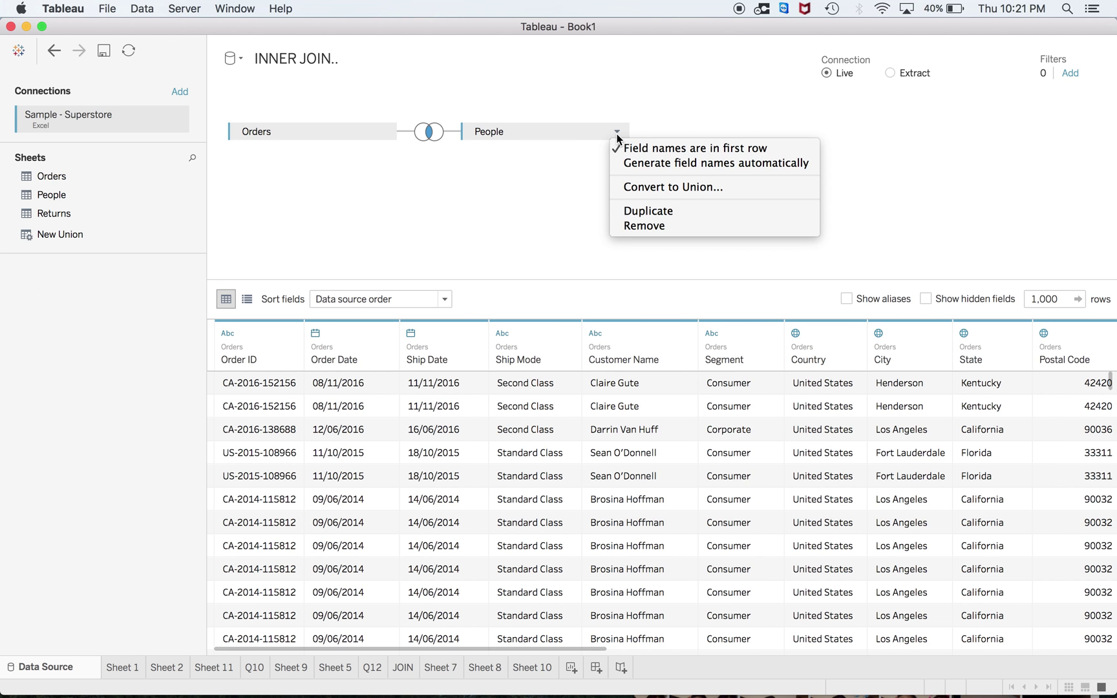
# Step: Remove the People table from the INNER JOIN.. join and reselect that data source on Sheet 10
pyautogui.click(640, 226)
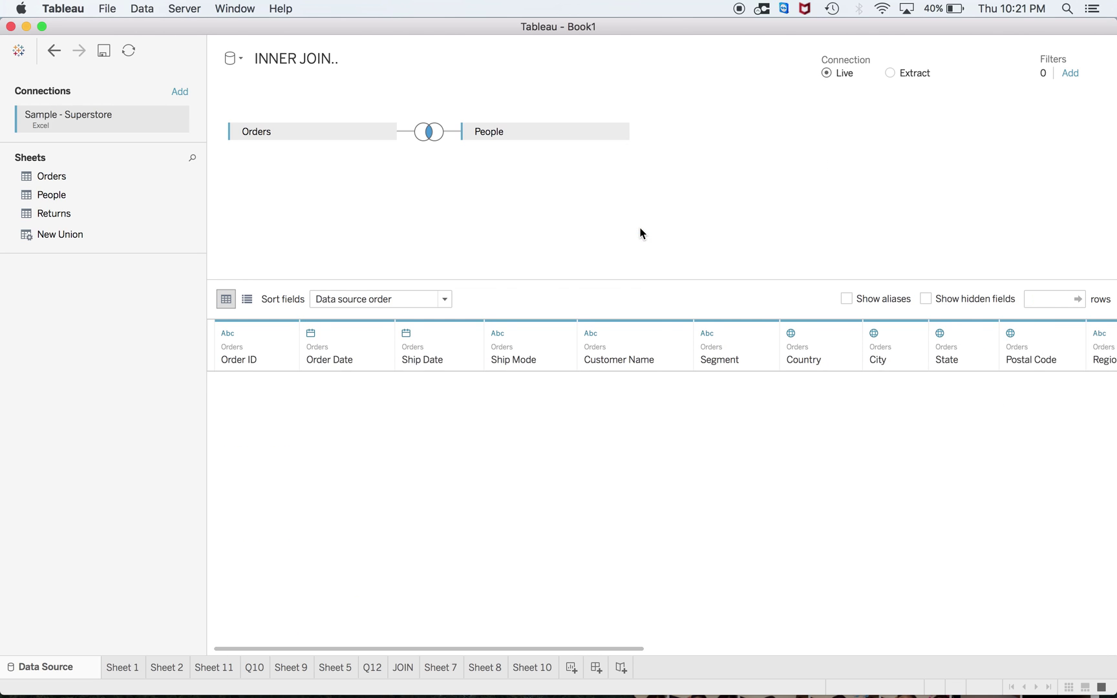
pyautogui.click(533, 669)
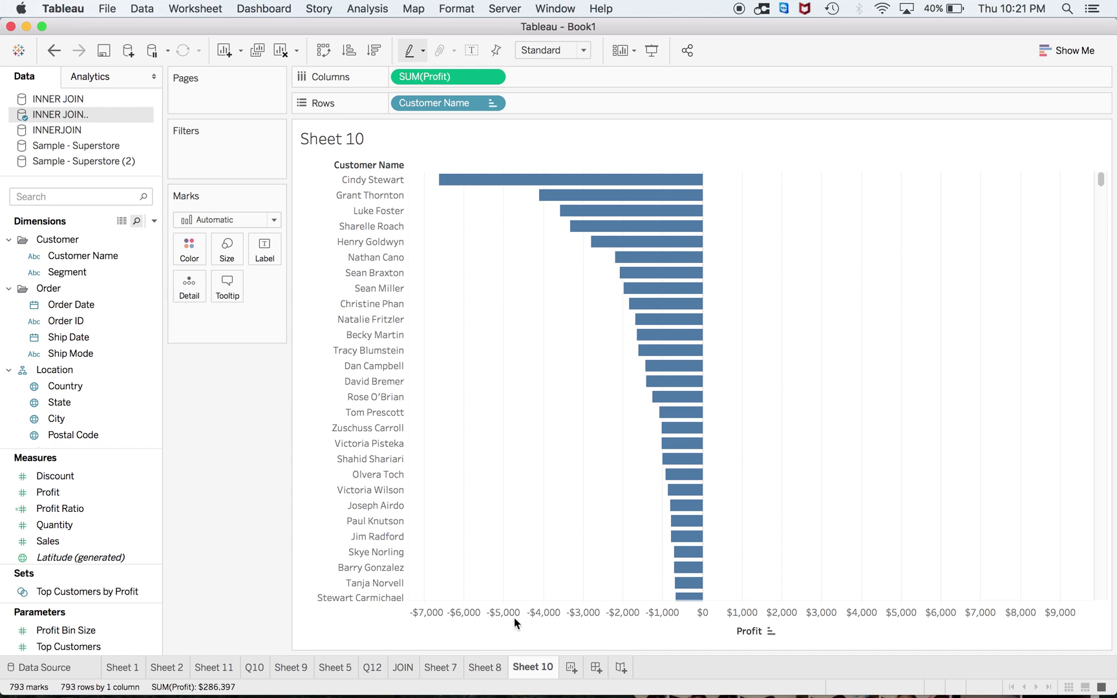
pyautogui.click(46, 673)
pyautogui.click(541, 666)
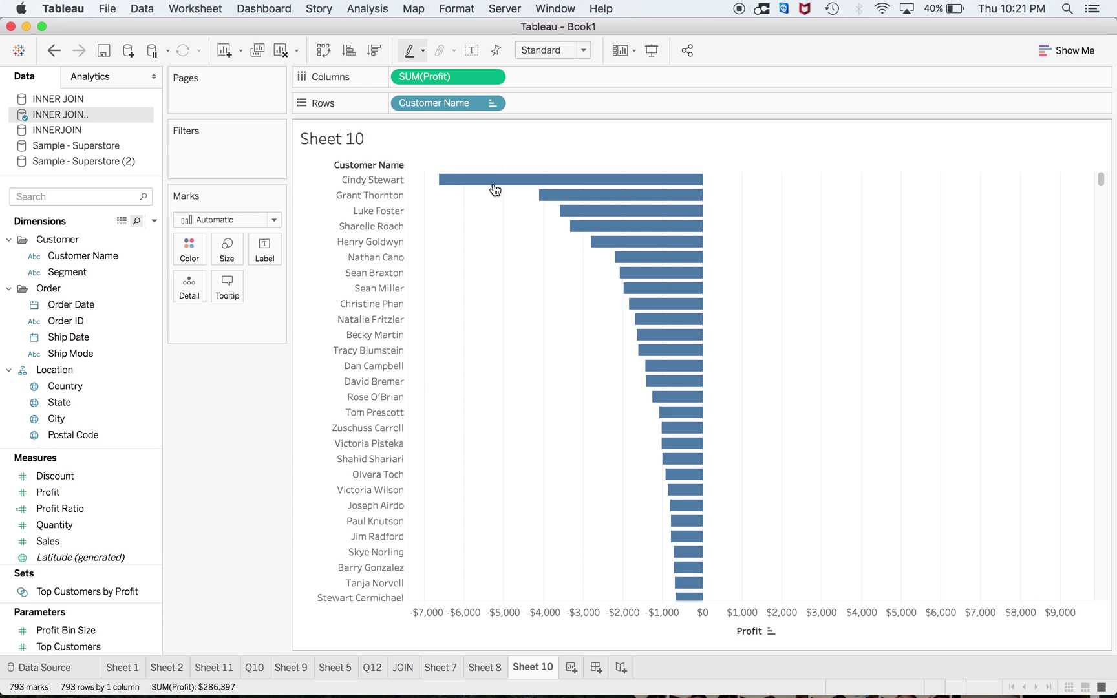
pyautogui.click(93, 149)
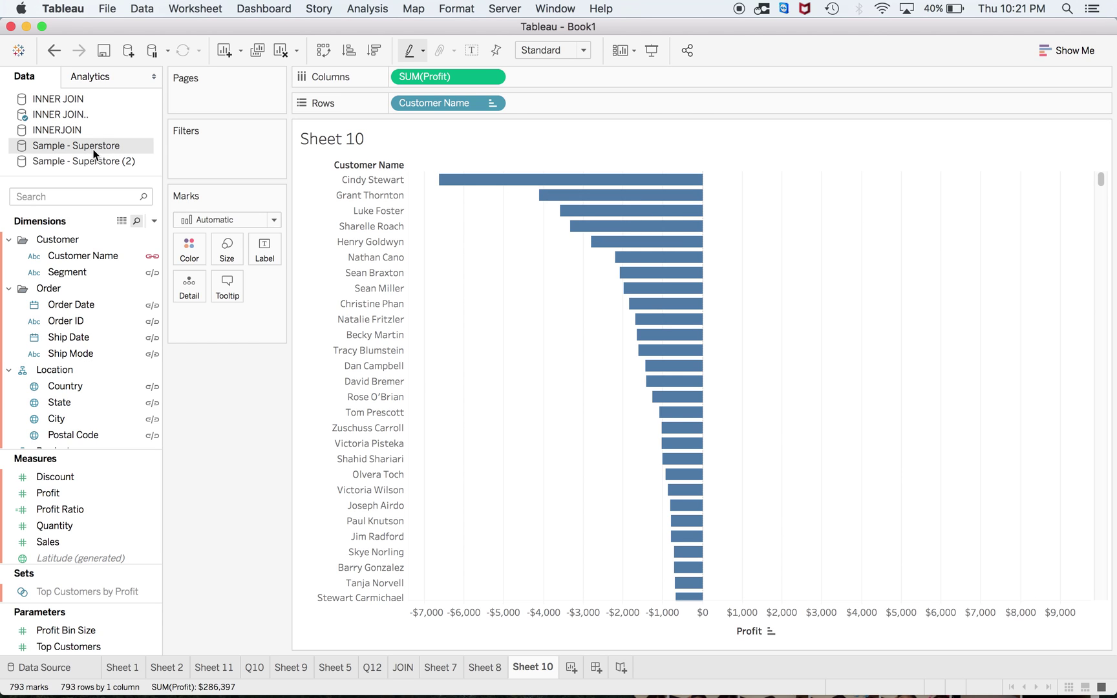
pyautogui.click(61, 101)
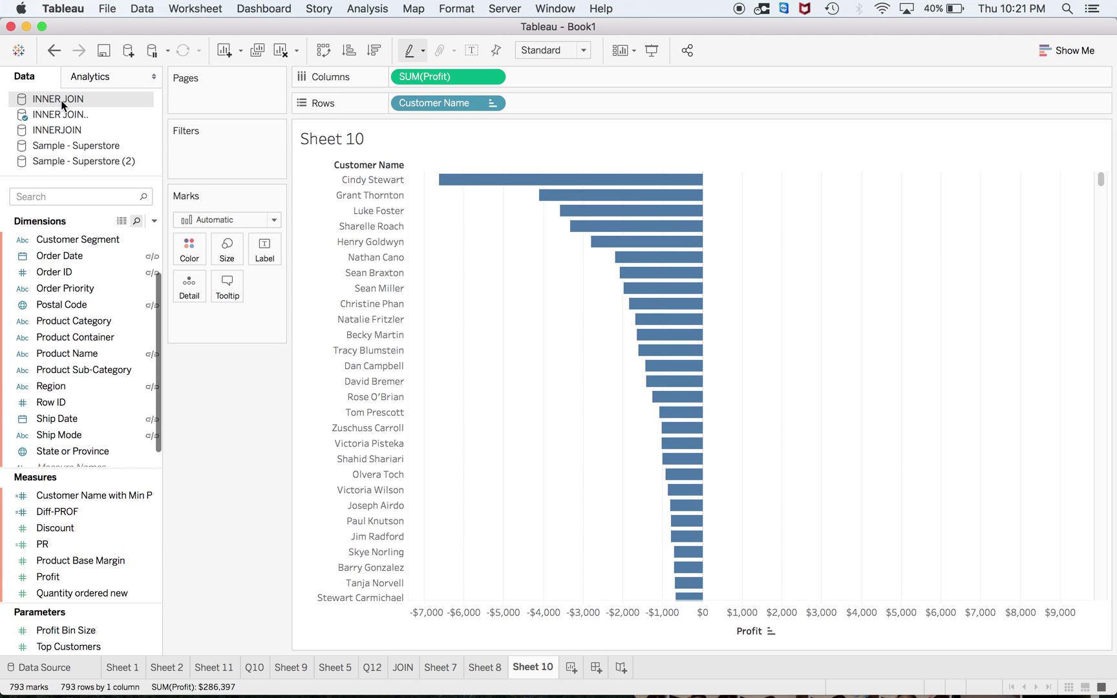
pyautogui.click(61, 114)
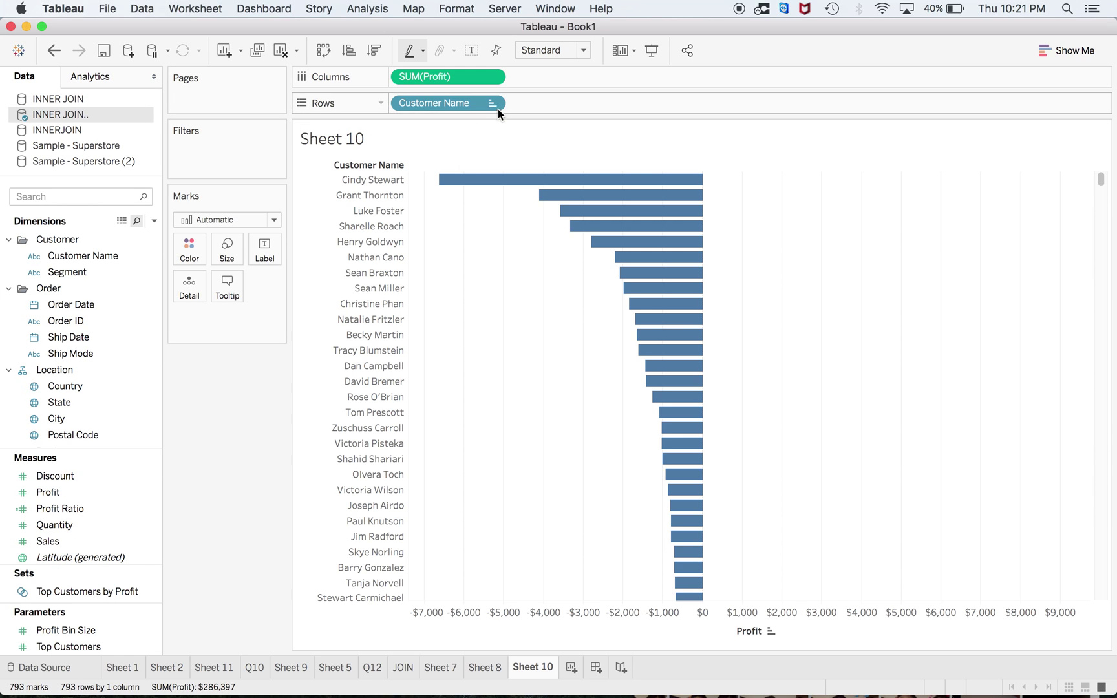
# Step: Remove the SUM(Profit) and Customer Name pills from Sheet 10
pyautogui.click(491, 77)
pyautogui.click(472, 369)
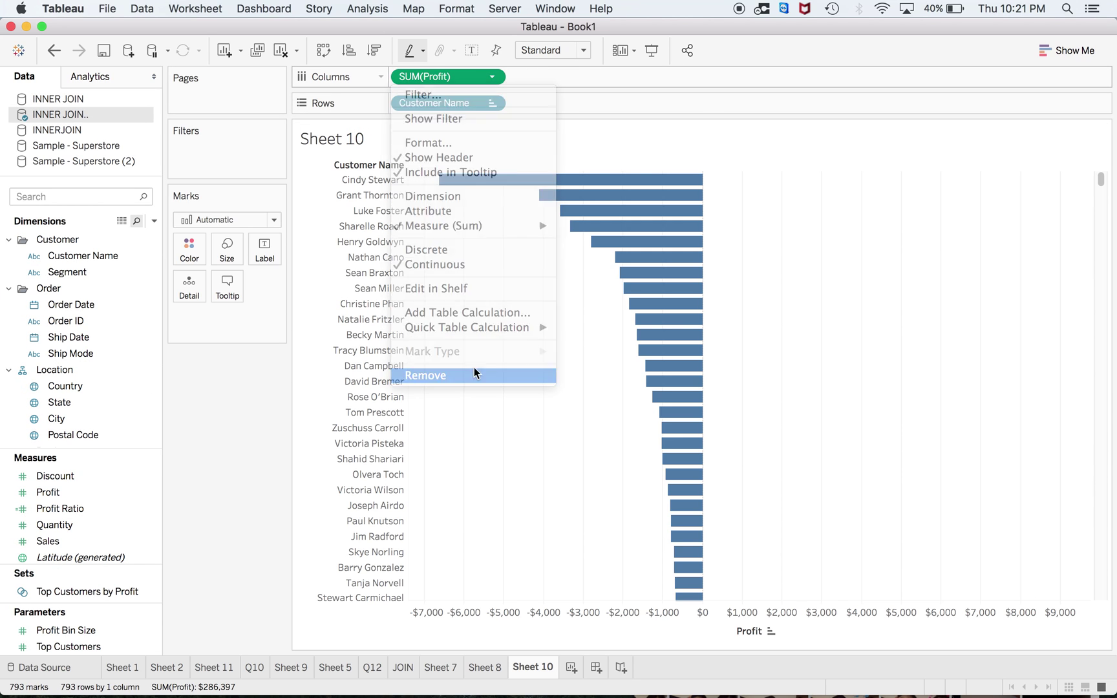
pyautogui.click(491, 103)
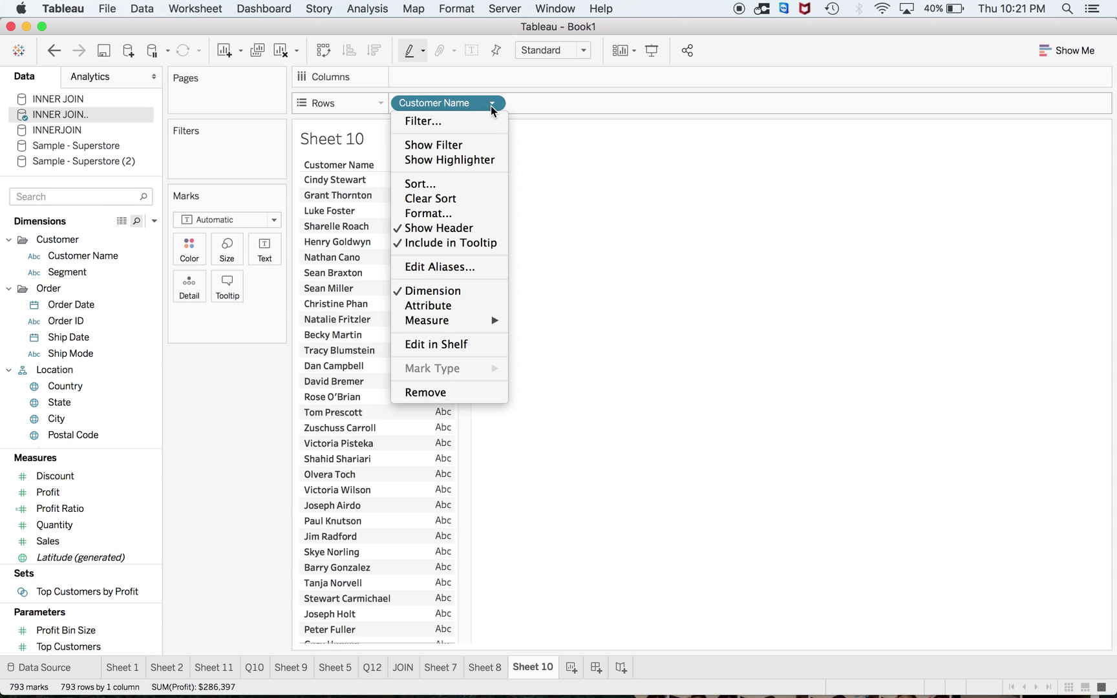
pyautogui.click(464, 392)
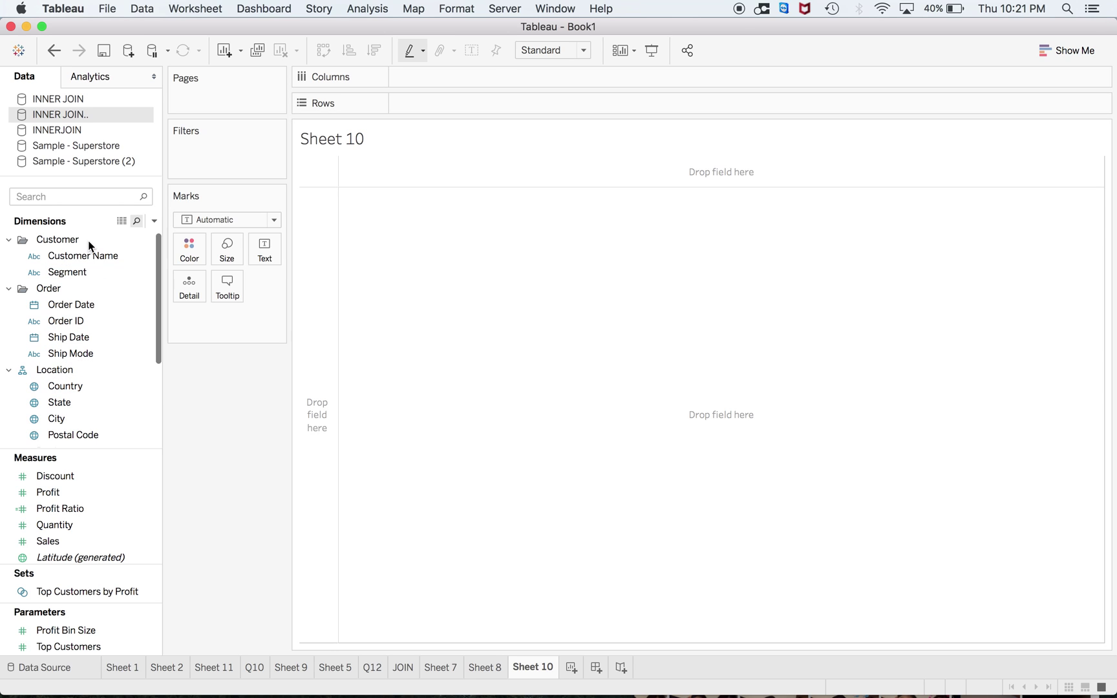
# Step: On Sheet 10, chart SUM(Profit) by Customer Name as horizontal bars sorted ascending
pyautogui.click(71, 670)
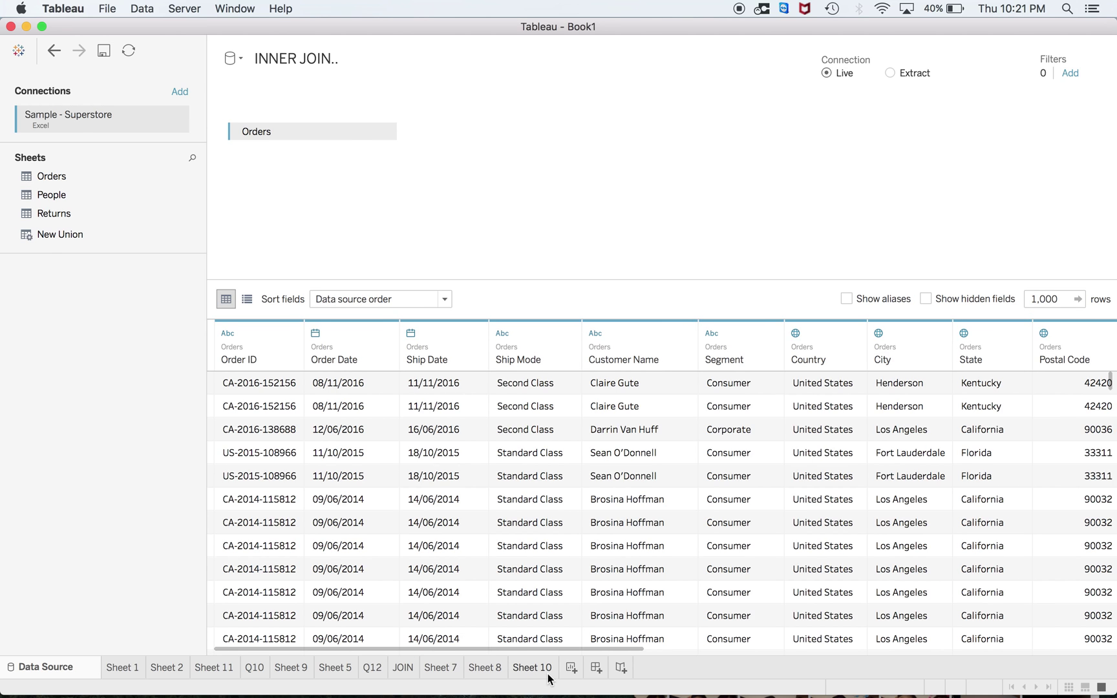
pyautogui.click(538, 667)
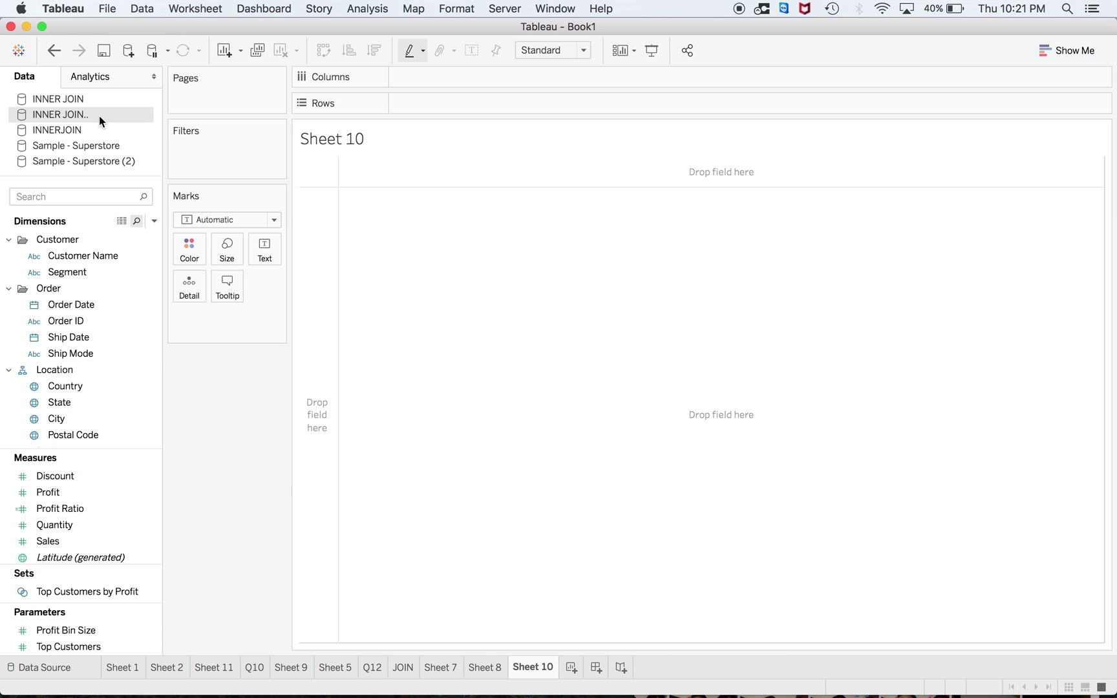
pyautogui.moveTo(93, 256); pyautogui.dragTo(437, 76)
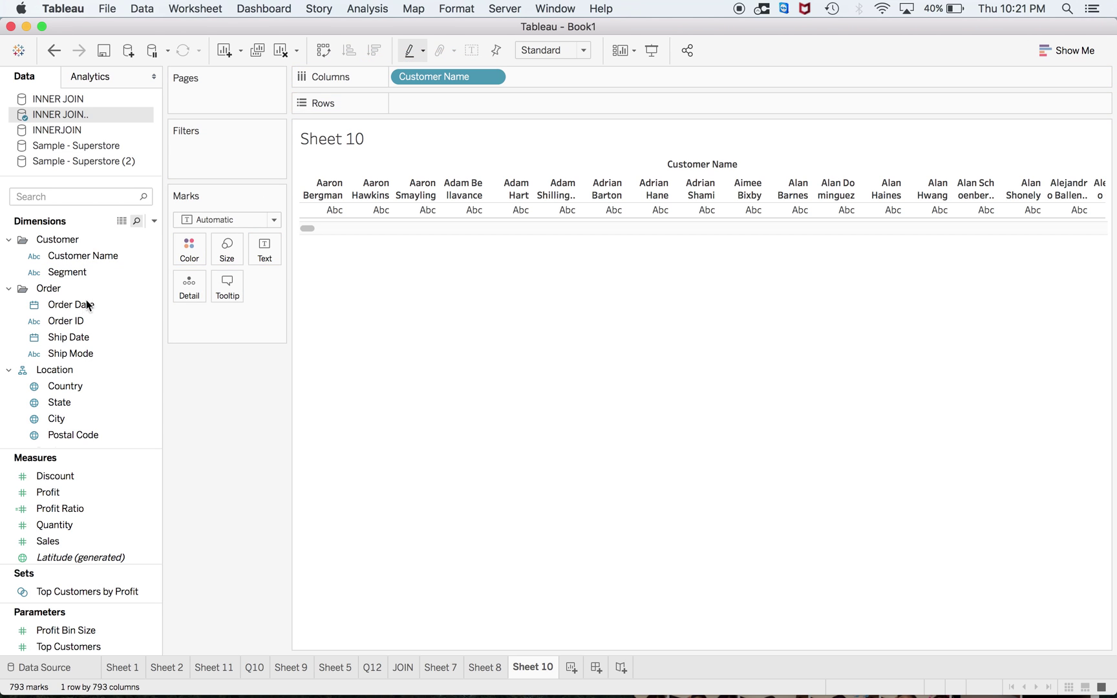
pyautogui.moveTo(73, 491); pyautogui.dragTo(456, 99)
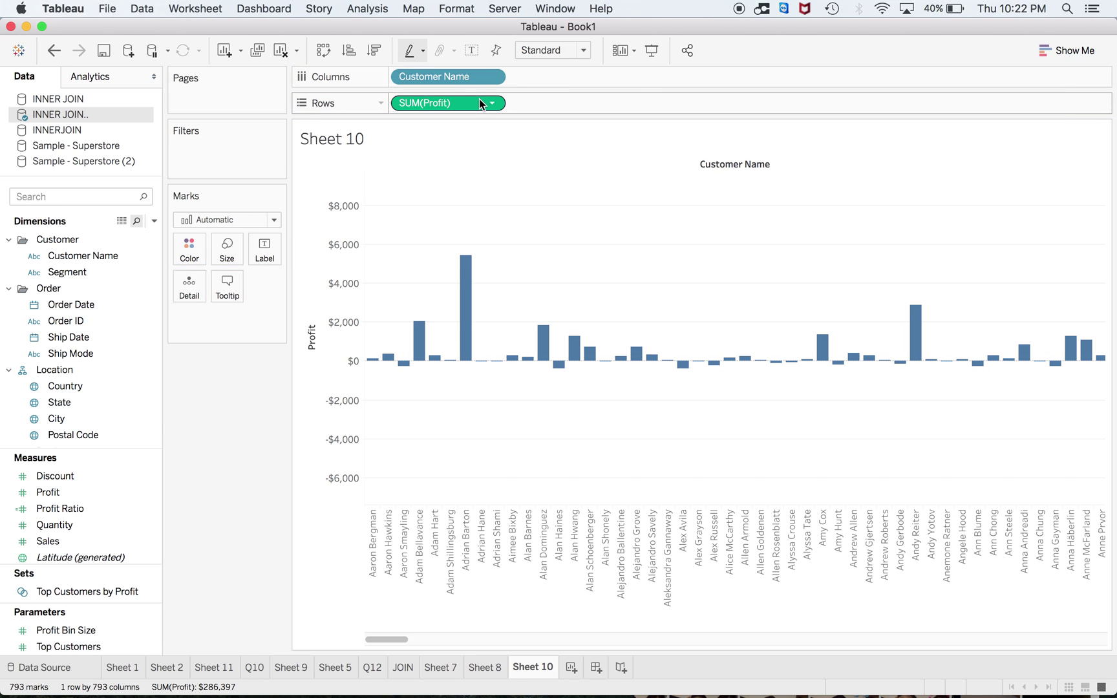
pyautogui.click(324, 52)
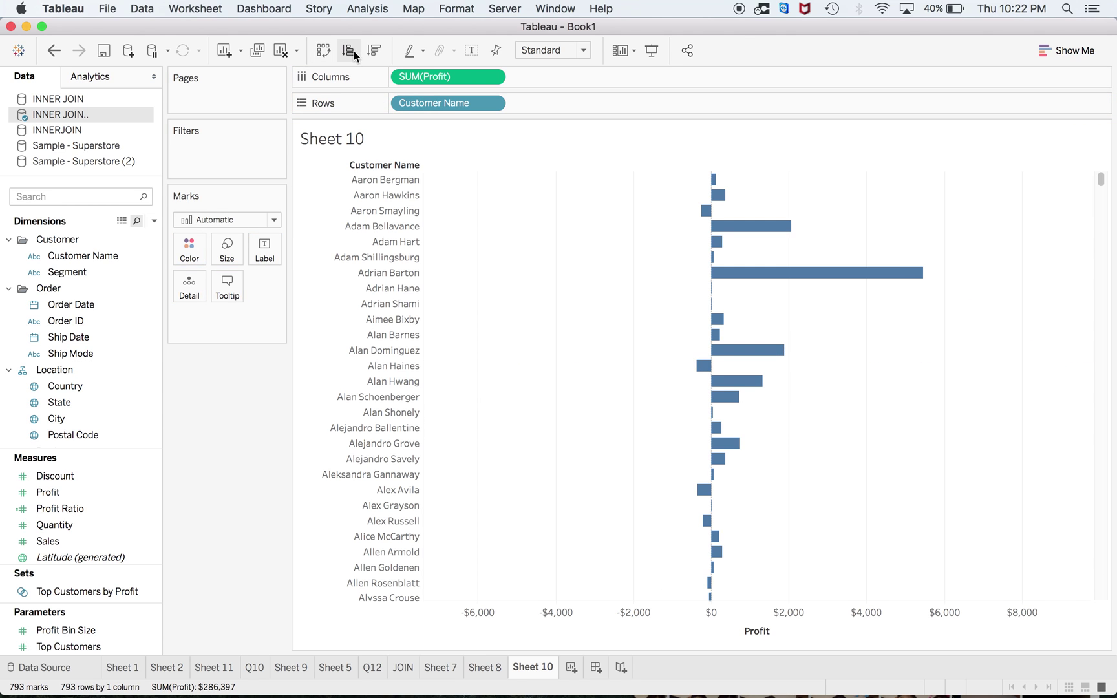
pyautogui.click(352, 50)
# Step: Select the Sample - Superstore data source and return to Sheet 2
pyautogui.moveTo(452, 181)
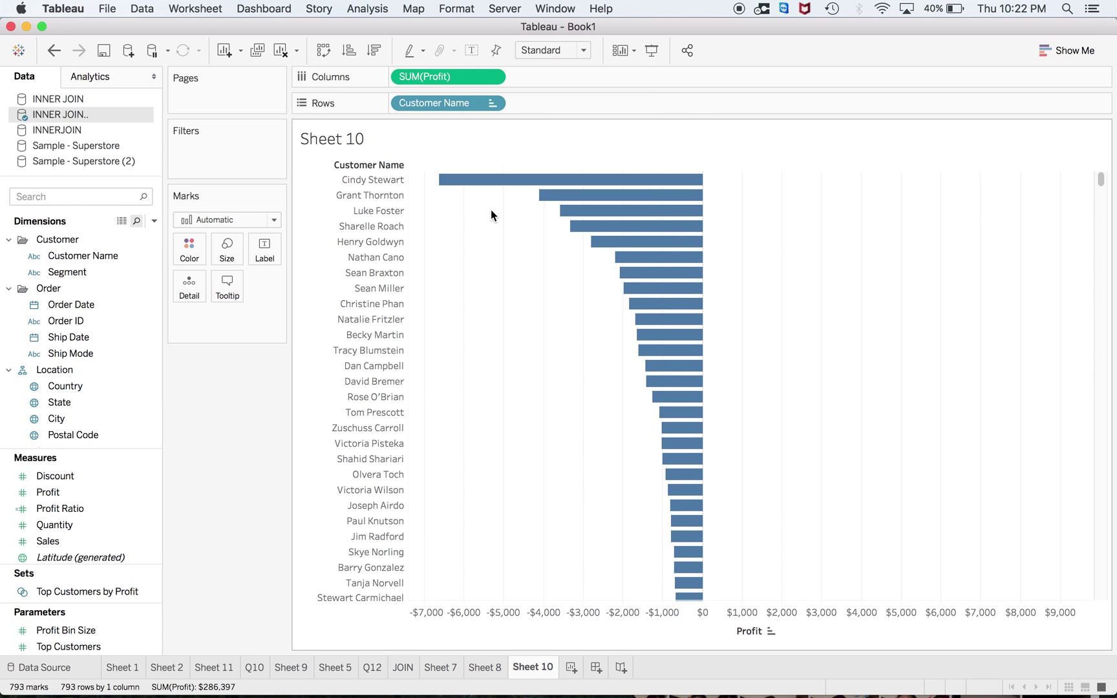
pyautogui.click(56, 150)
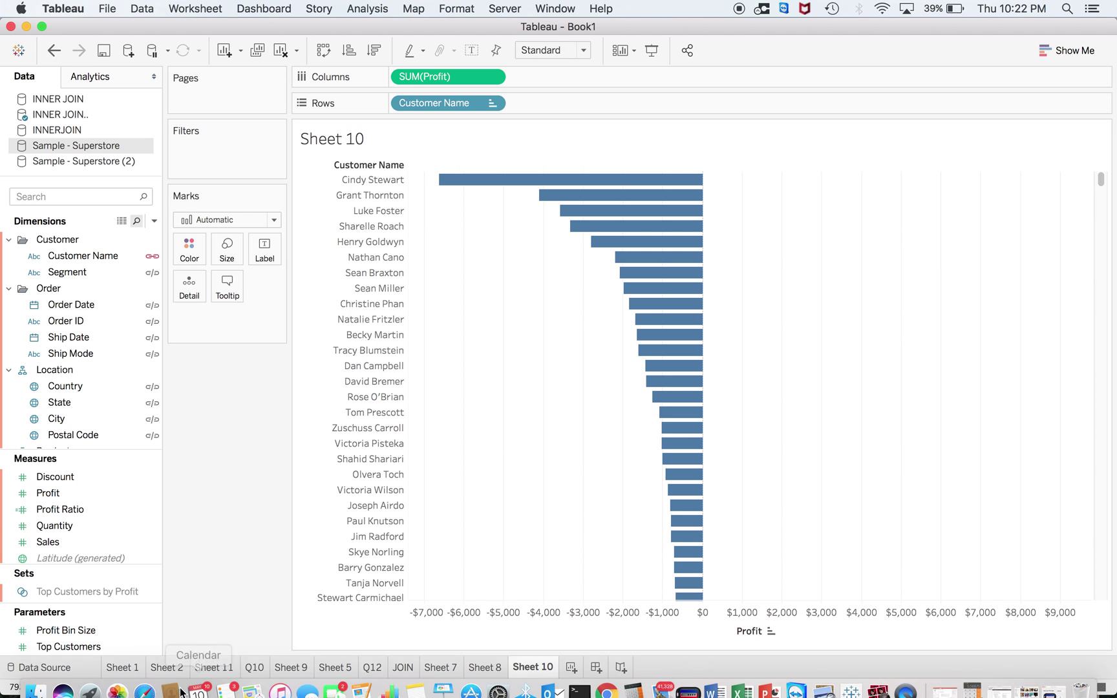
pyautogui.click(172, 675)
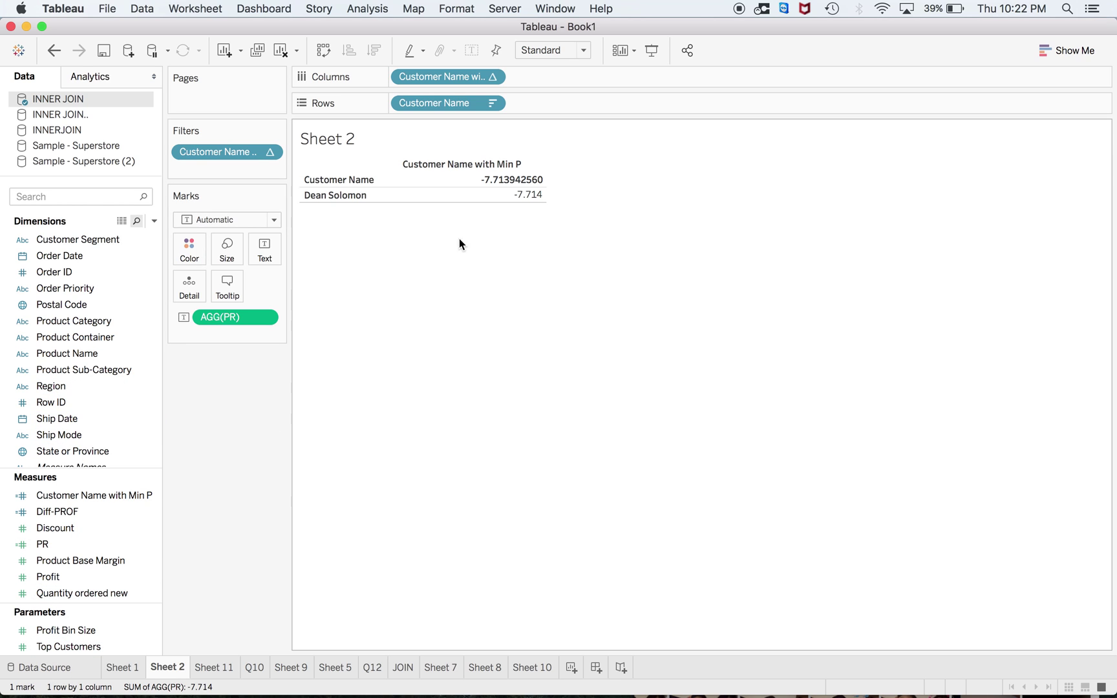
# Step: Remove the Customer Name with Min P pill and the Customer Name filter from Sheet 2
pyautogui.click(493, 77)
pyautogui.click(463, 375)
pyautogui.click(269, 153)
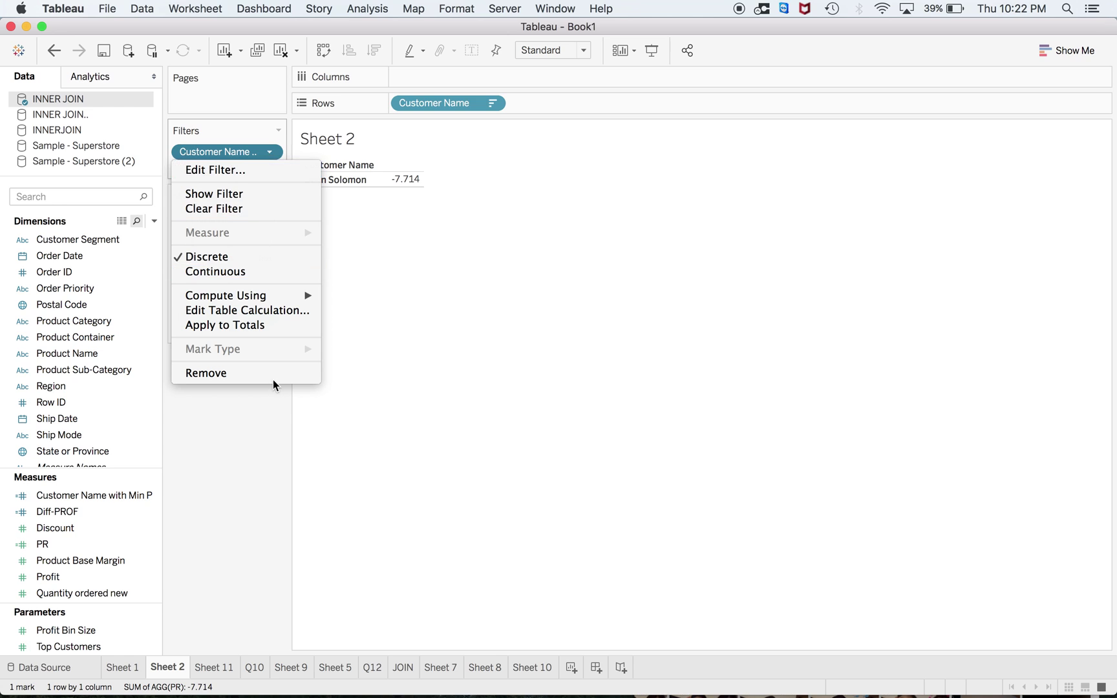
pyautogui.click(273, 376)
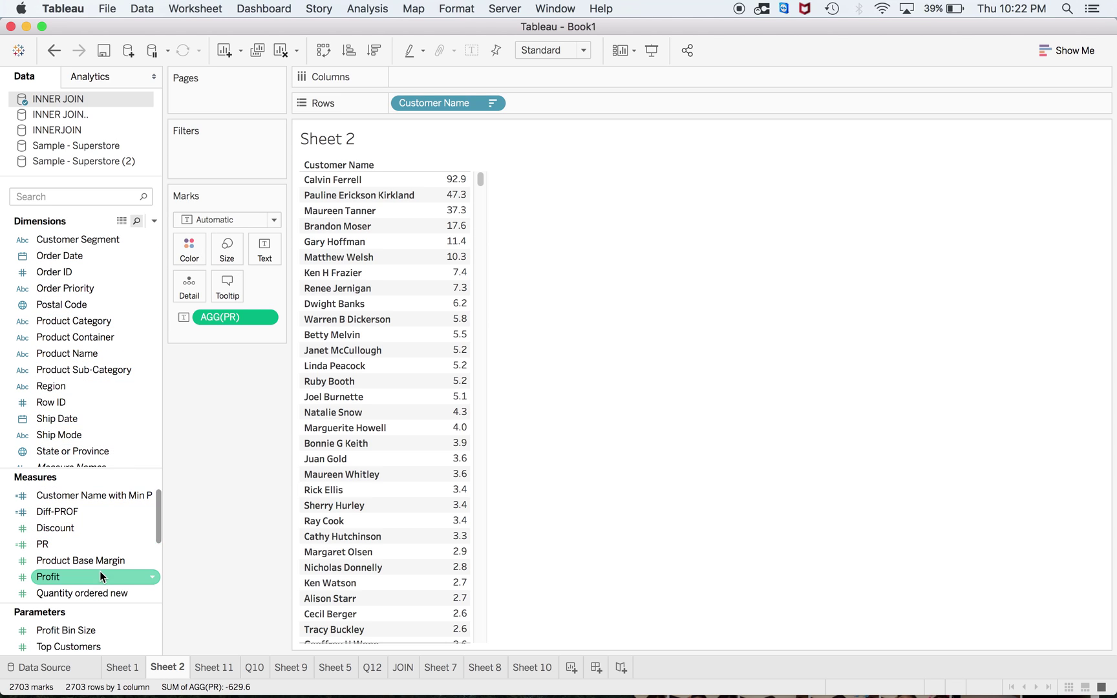
# Step: Plot SUM(Profit) per customer sorted ascending and keep only the lowest-profit customer
pyautogui.moveTo(100, 575); pyautogui.dragTo(470, 74)
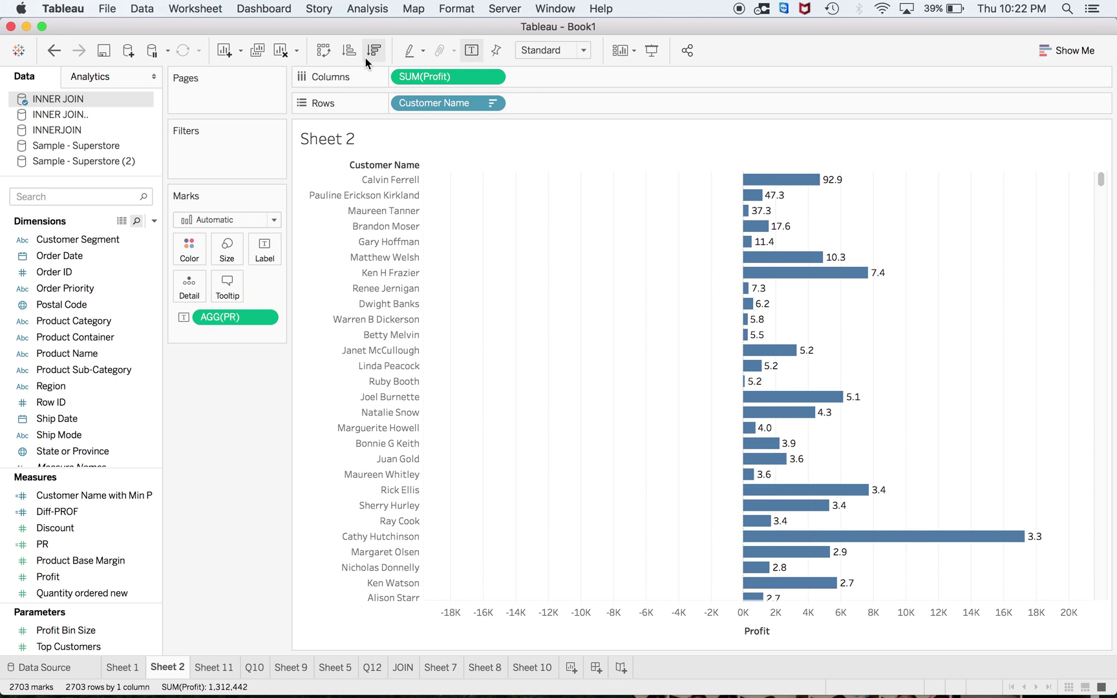
pyautogui.click(349, 50)
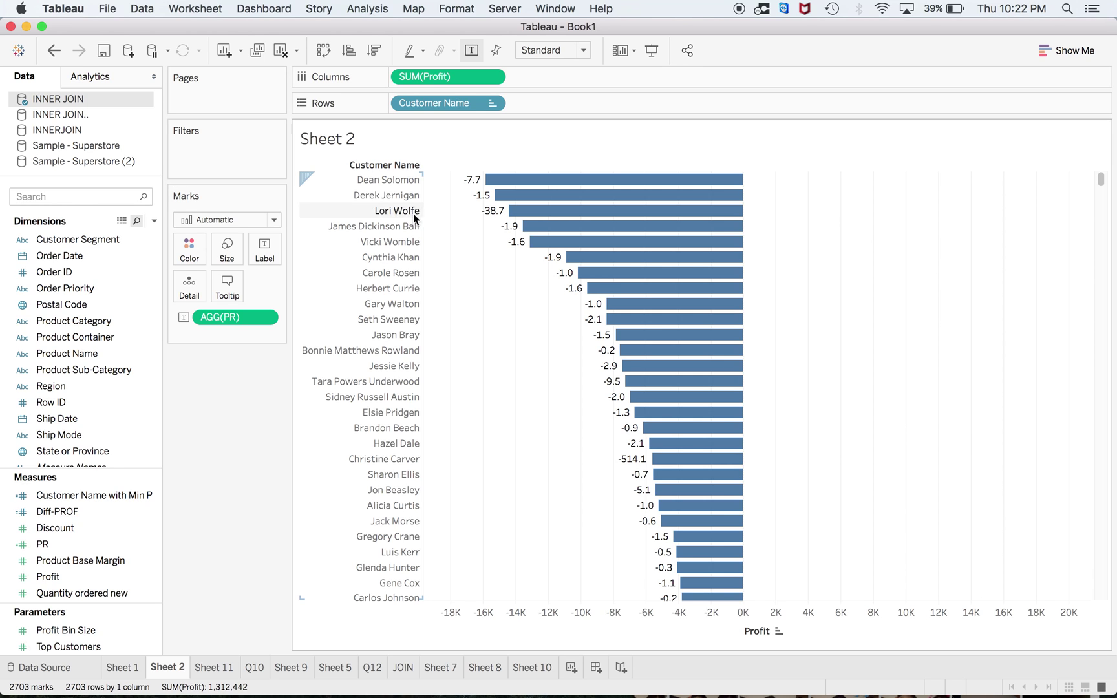
pyautogui.rightClick(375, 182)
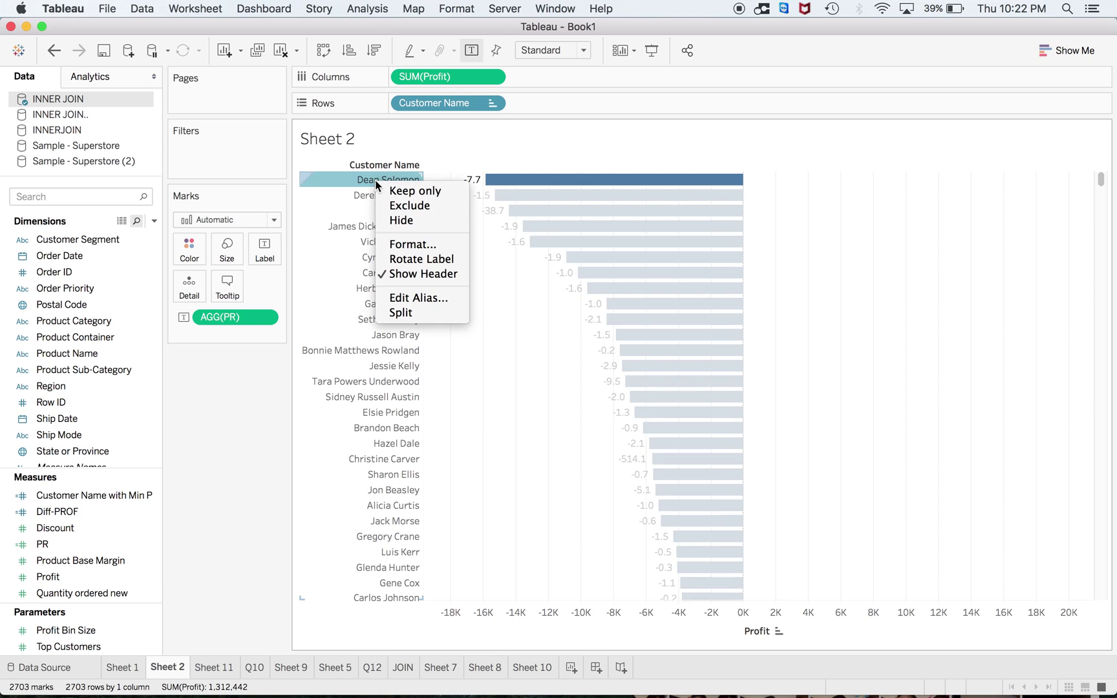
pyautogui.click(416, 196)
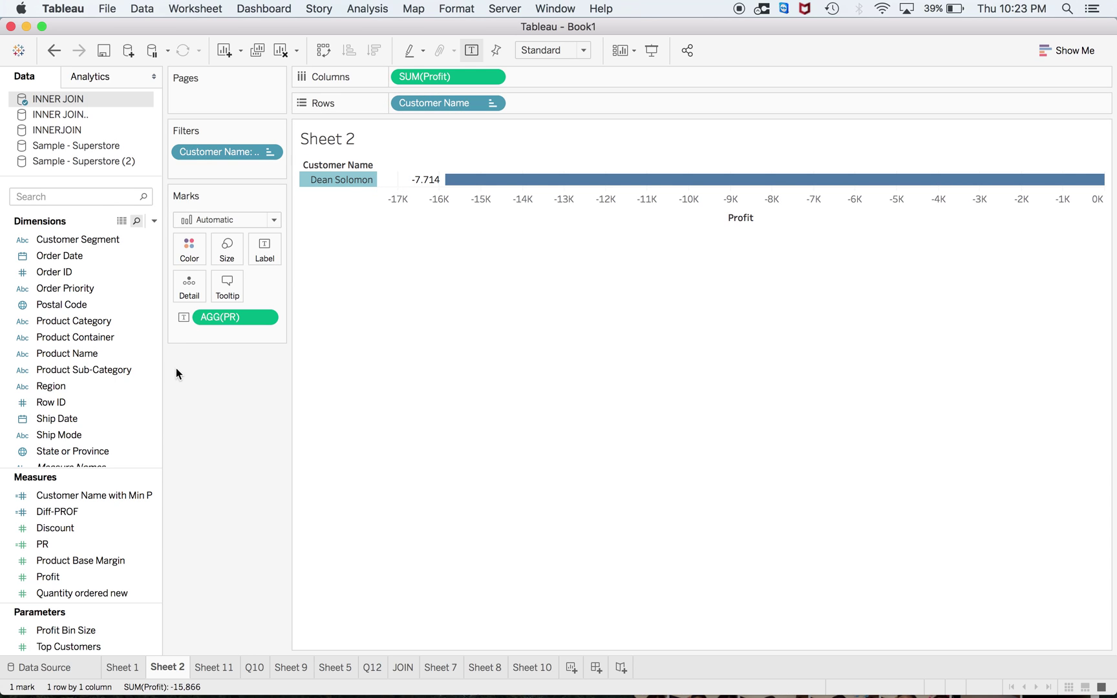
# Step: Remove the AGG(PR) label field from the Marks card
pyautogui.doubleClick(456, 77)
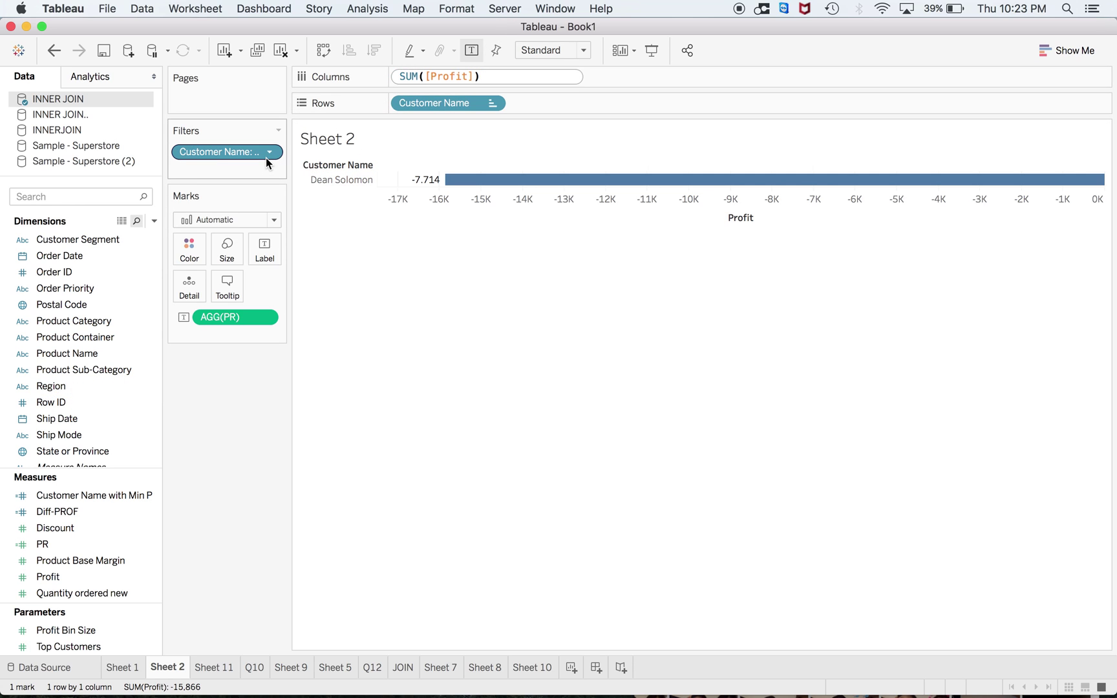
pyautogui.click(265, 317)
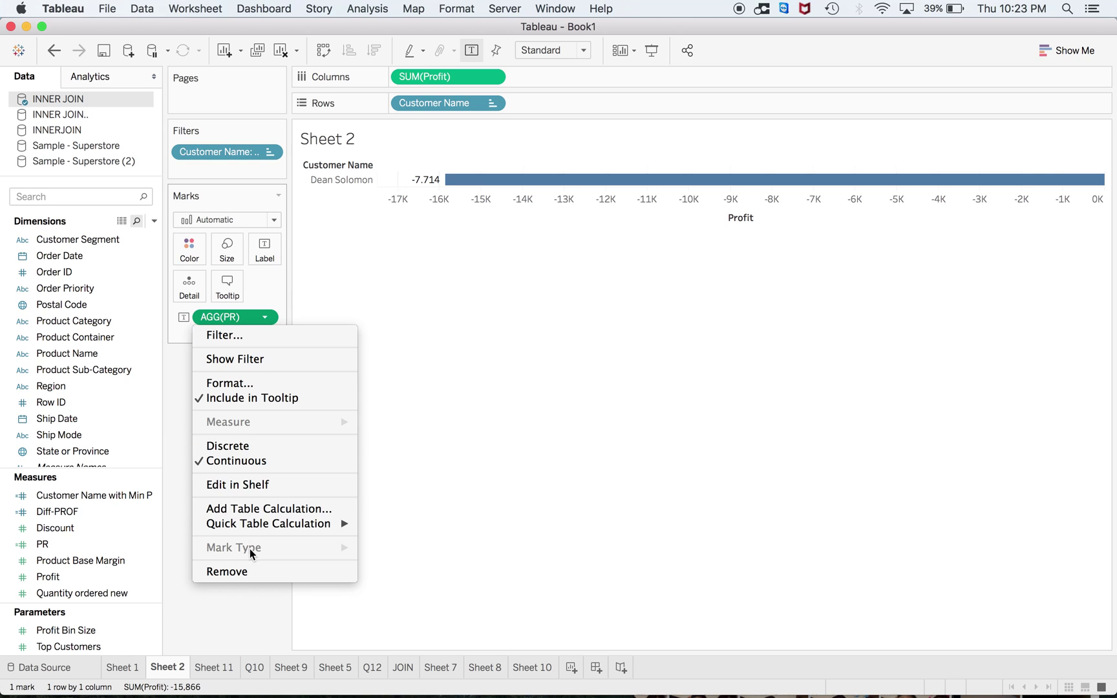
pyautogui.click(250, 567)
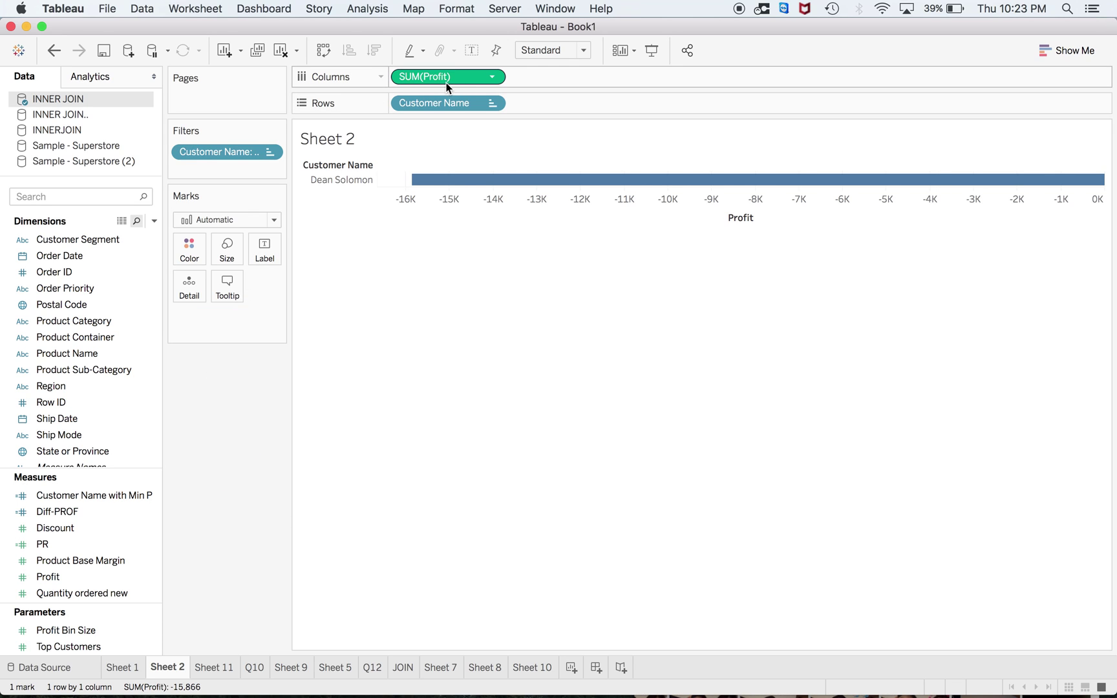
# Step: Edit the SUM(Profit) pill to SUM([Profit])/SUM([Sales])*100, giving -771.4
pyautogui.doubleClick(467, 76)
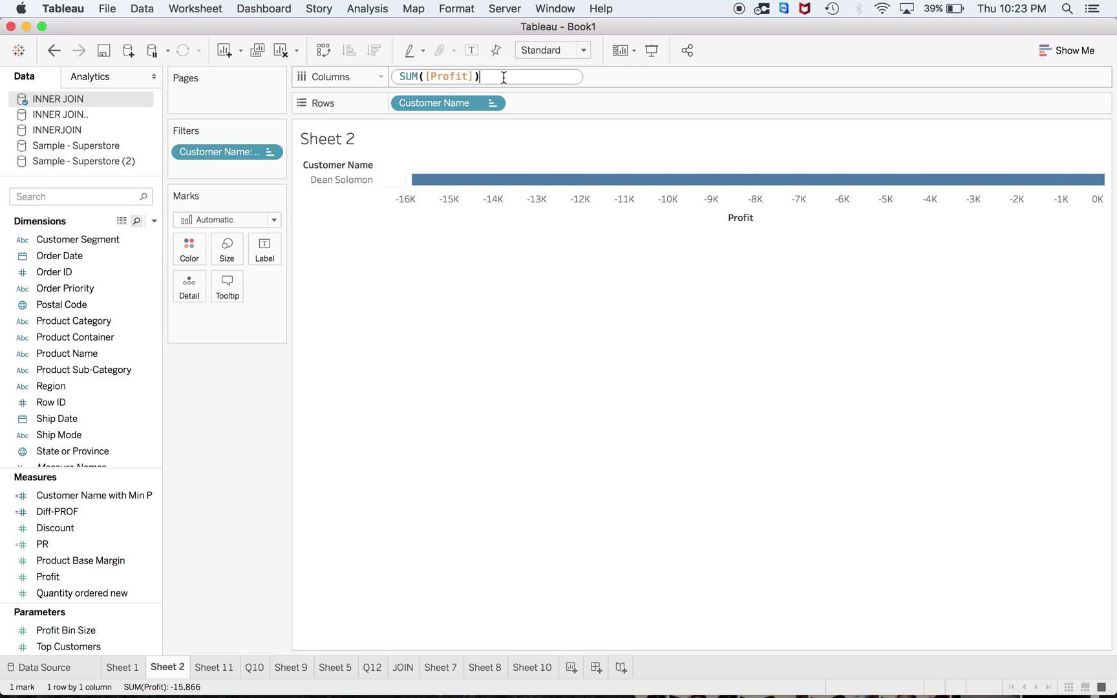
pyautogui.write('/Su')
pyautogui.press('BackSpace')
pyautogui.write('M')
pyautogui.press('BackSpace')
pyautogui.write('UM')
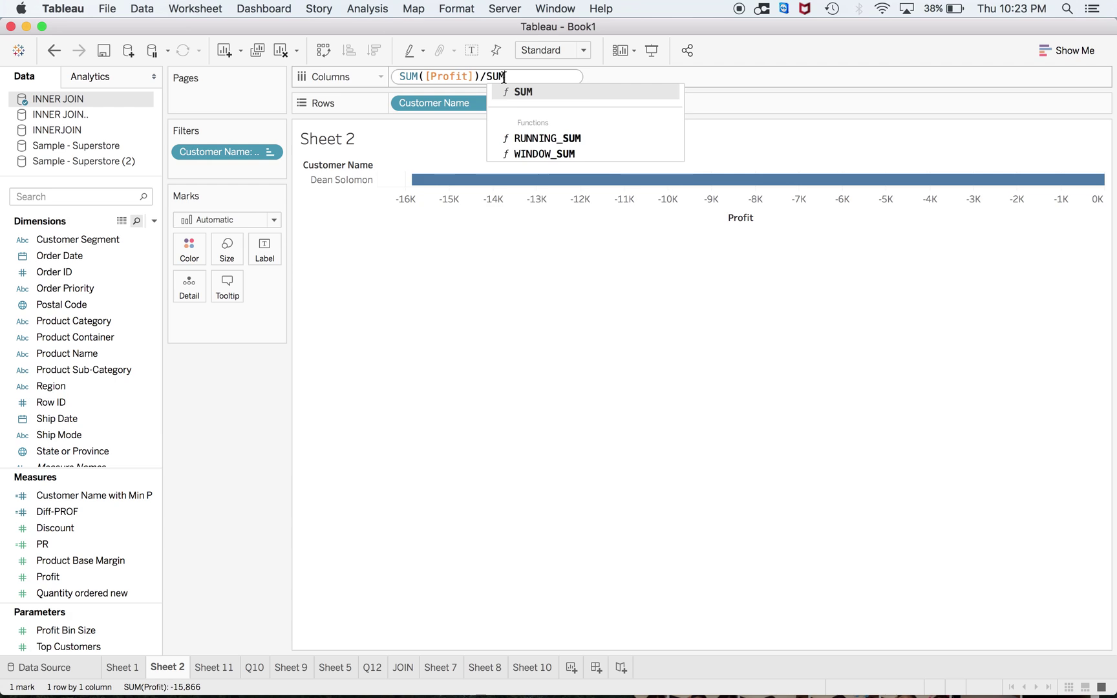
pyautogui.write('(SA')
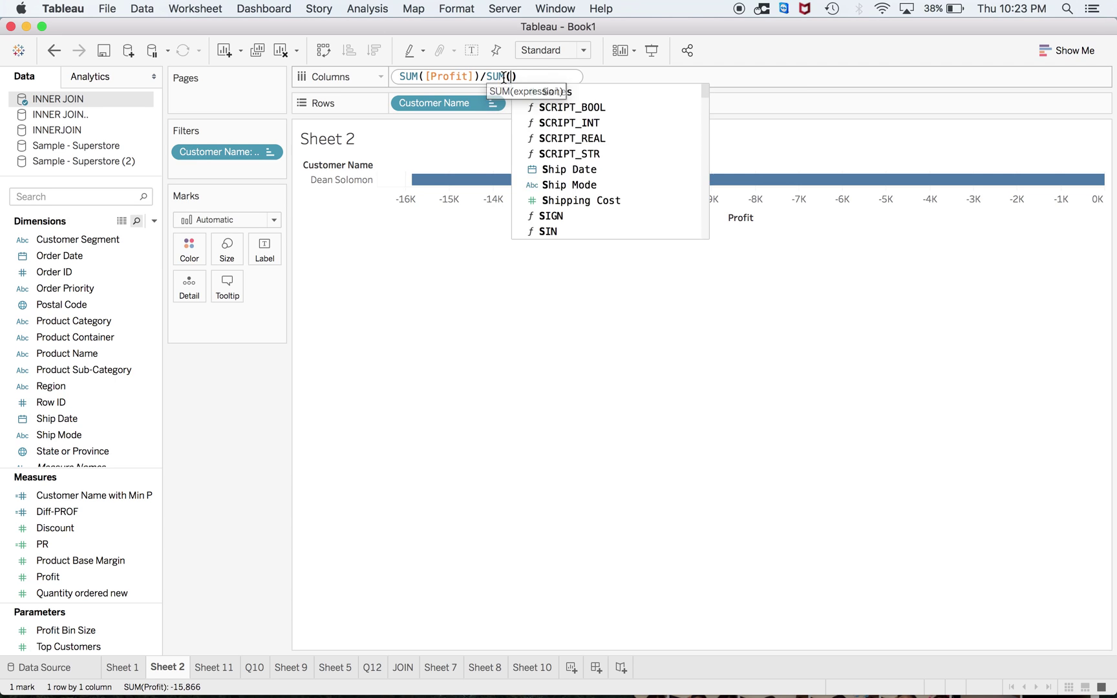
pyautogui.write('LES')
pyautogui.press('Return')
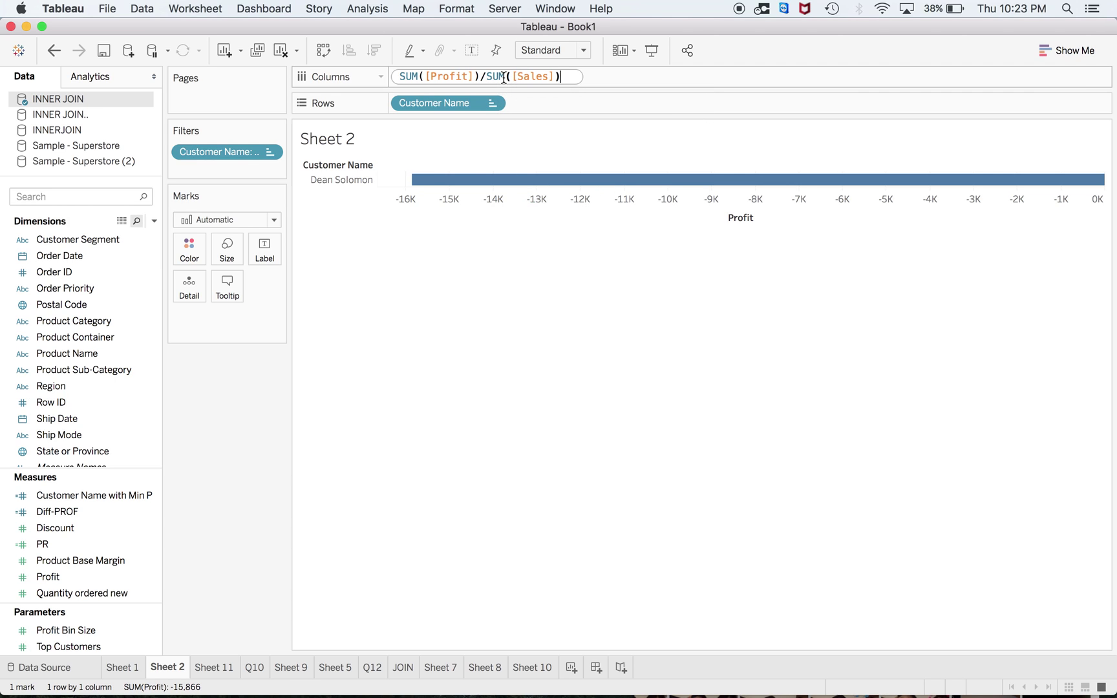
pyautogui.write('* 100')
pyautogui.press('Return')
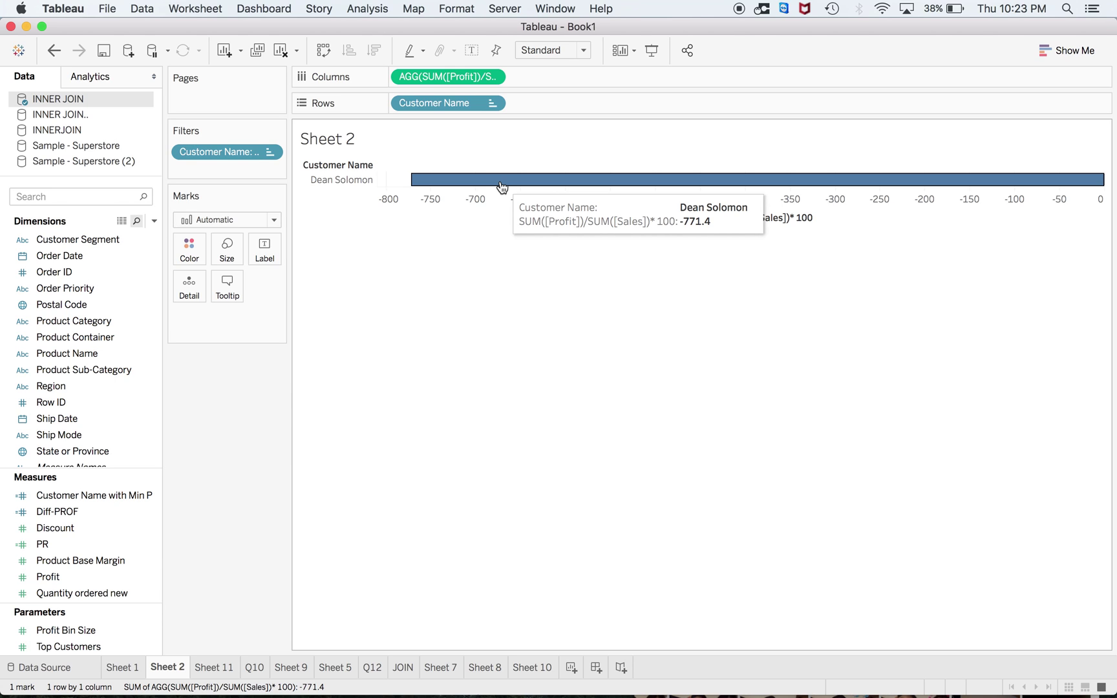
pyautogui.press('super+Tab')
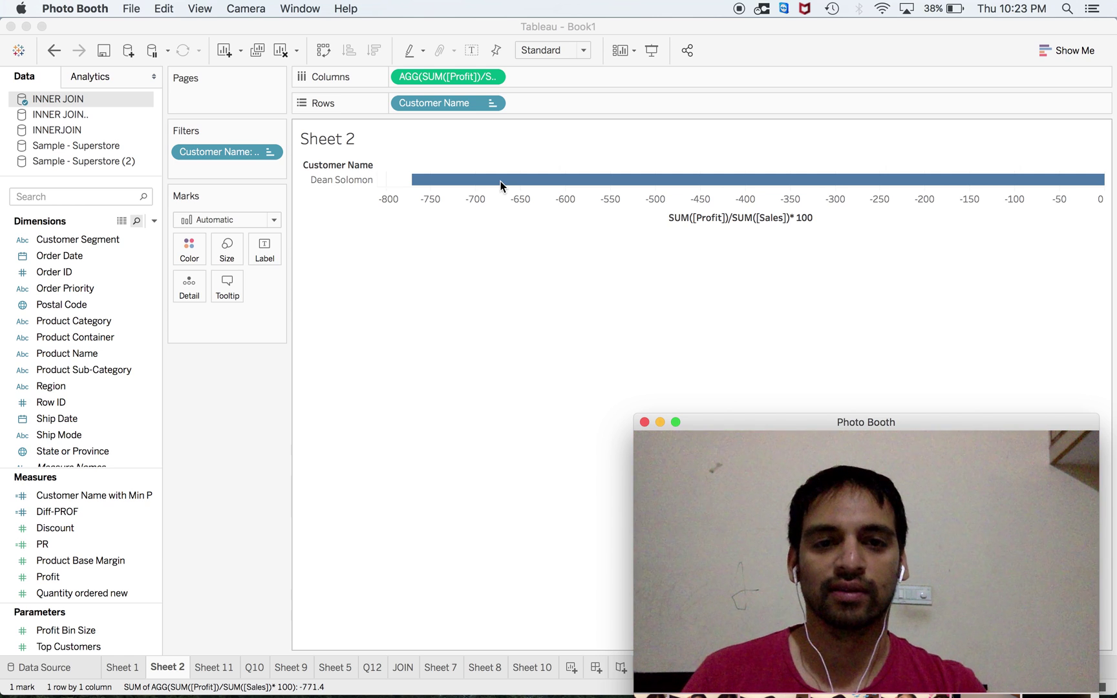
# Step: In Chrome, go from the exam guide PDF to the Tableauinfo YouTube channel, then return to Tableau
pyautogui.hotkey('ctrl', 'Right')
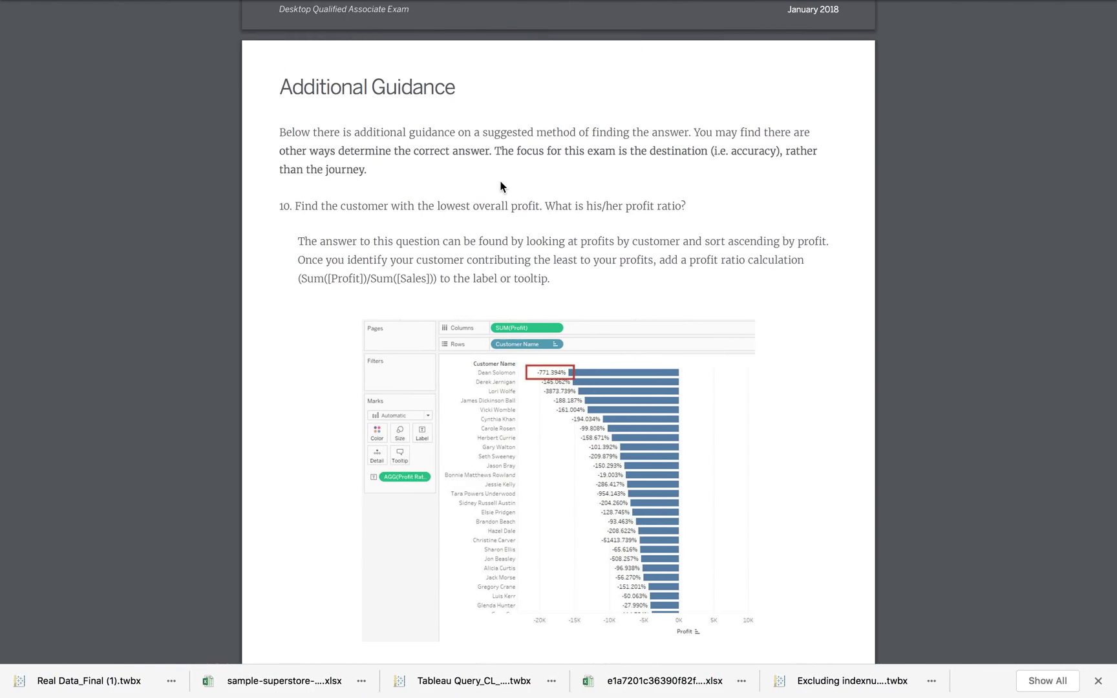
pyautogui.moveTo(581, 2)
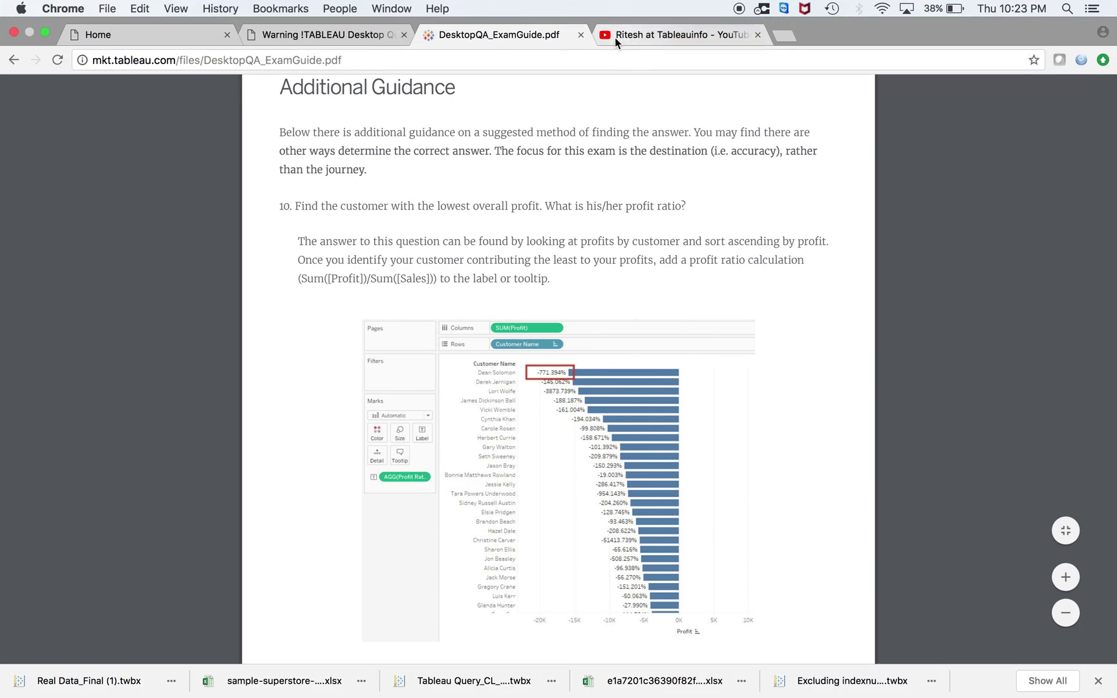
pyautogui.click(369, 40)
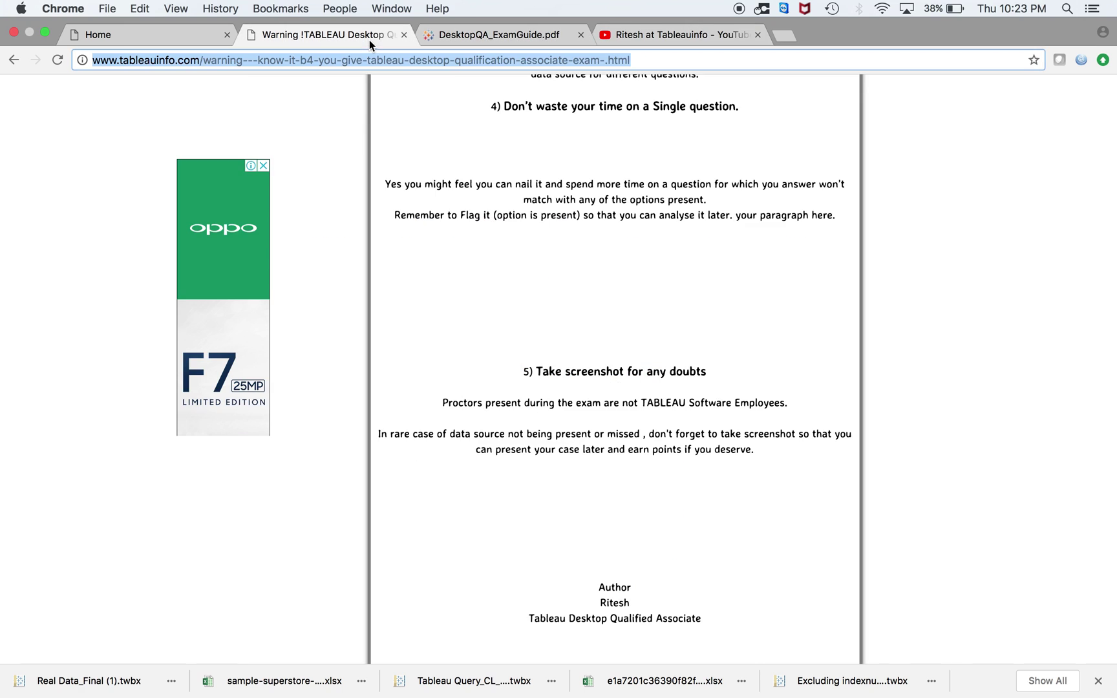
pyautogui.click(625, 35)
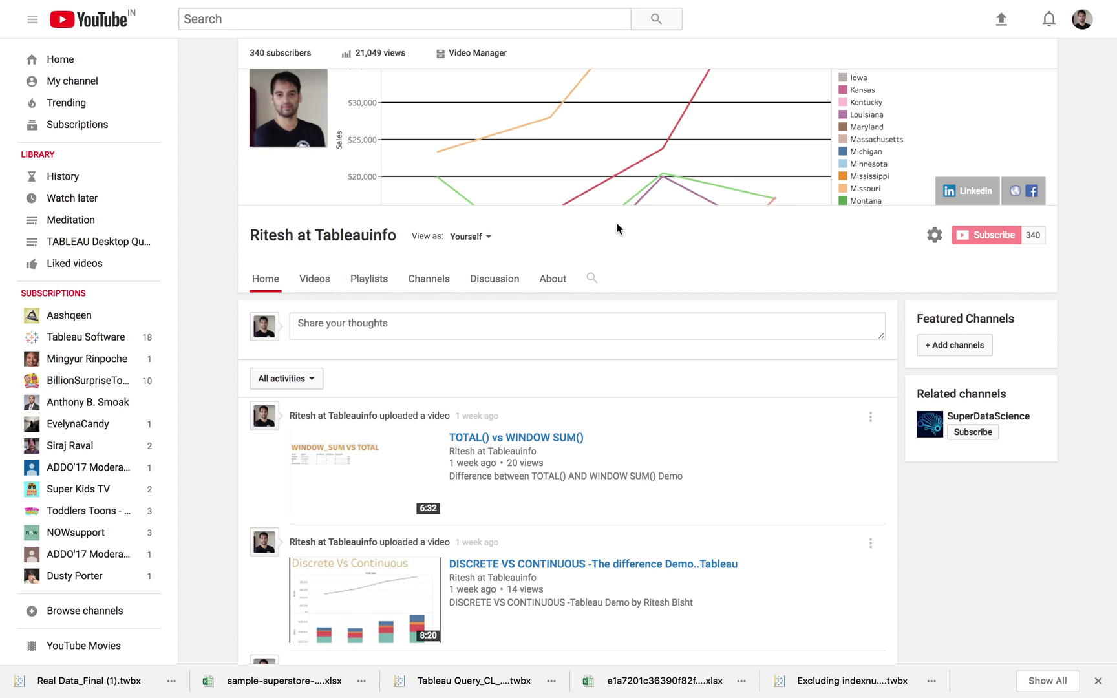
pyautogui.moveTo(482, 37)
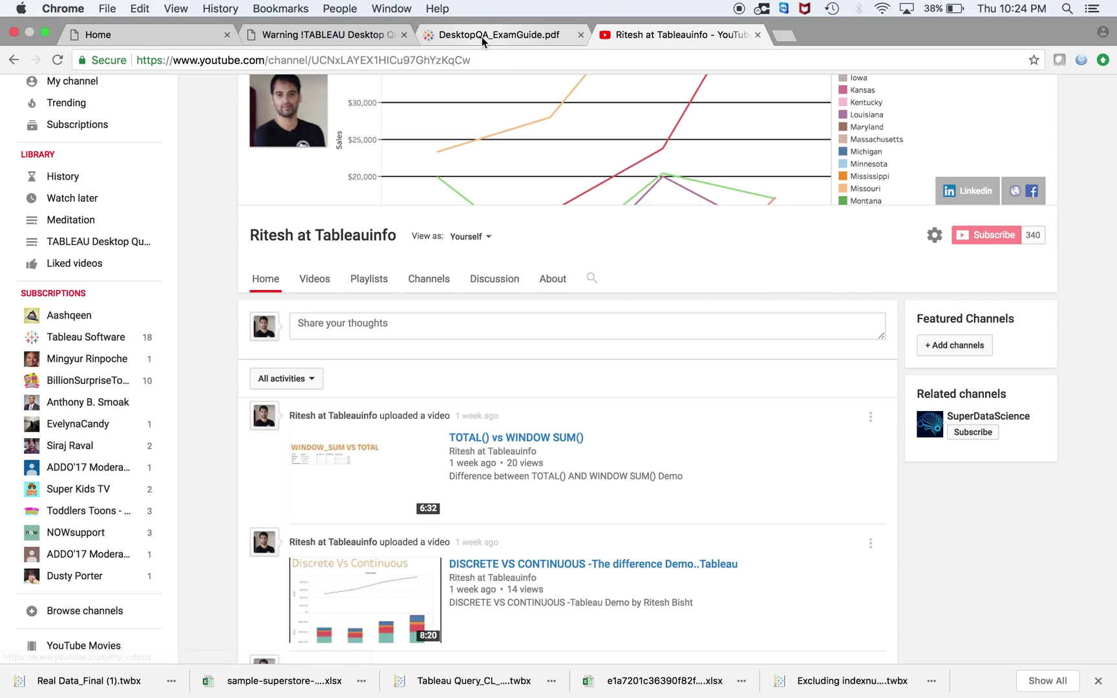
pyautogui.hotkey('ctrl', 'Left')
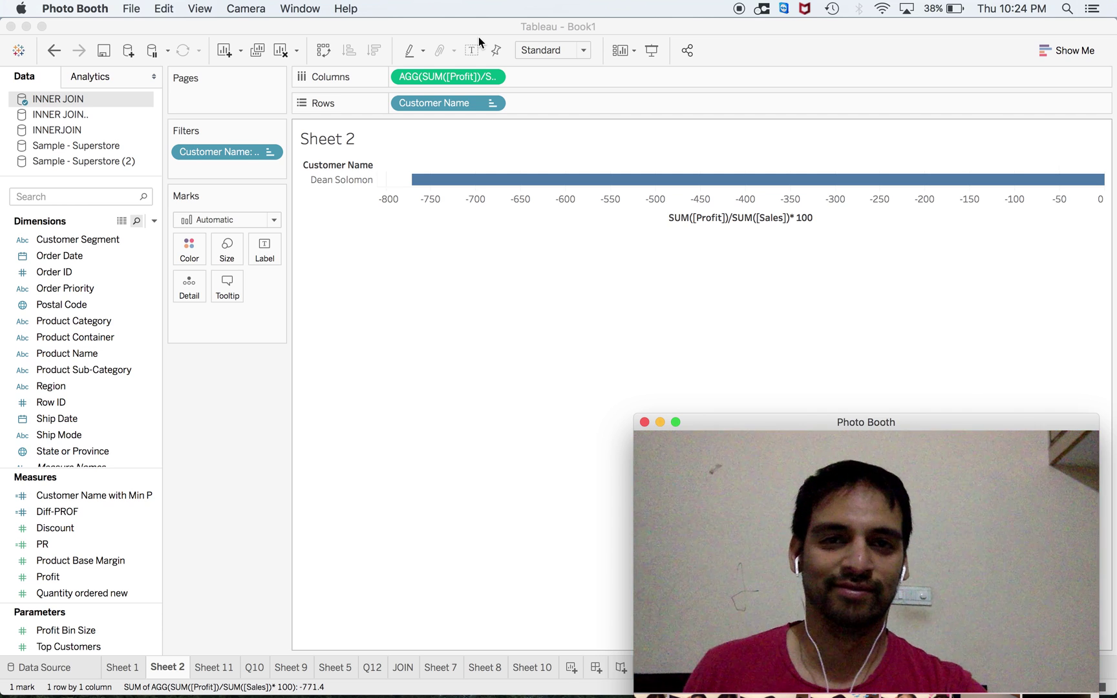
pyautogui.moveTo(824, 685)
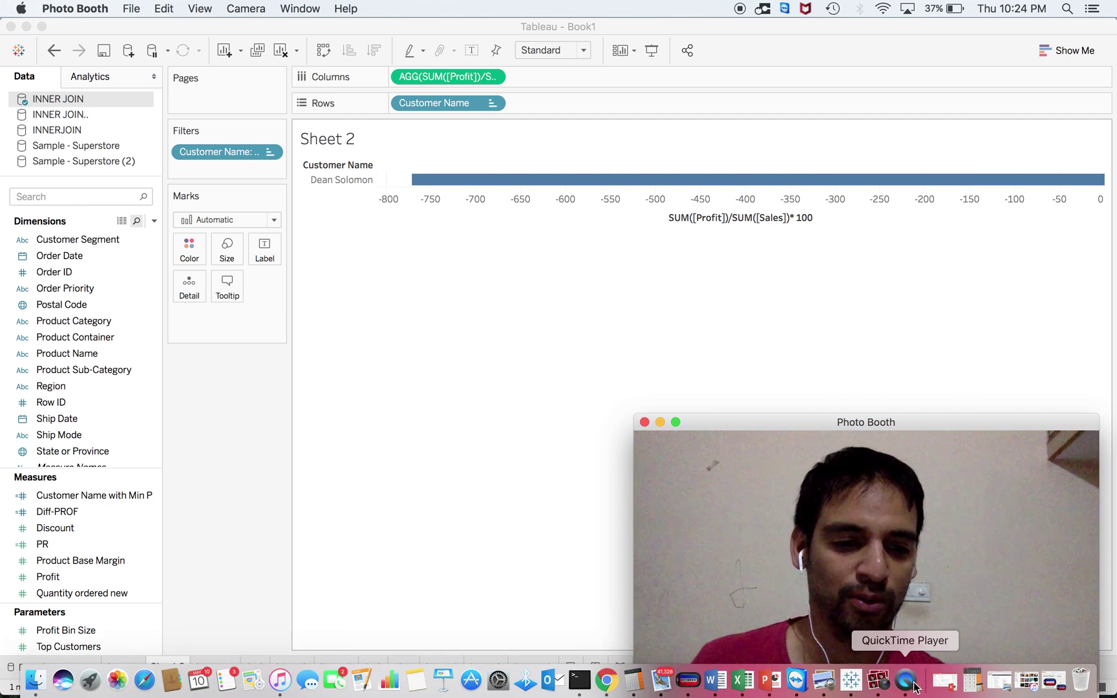